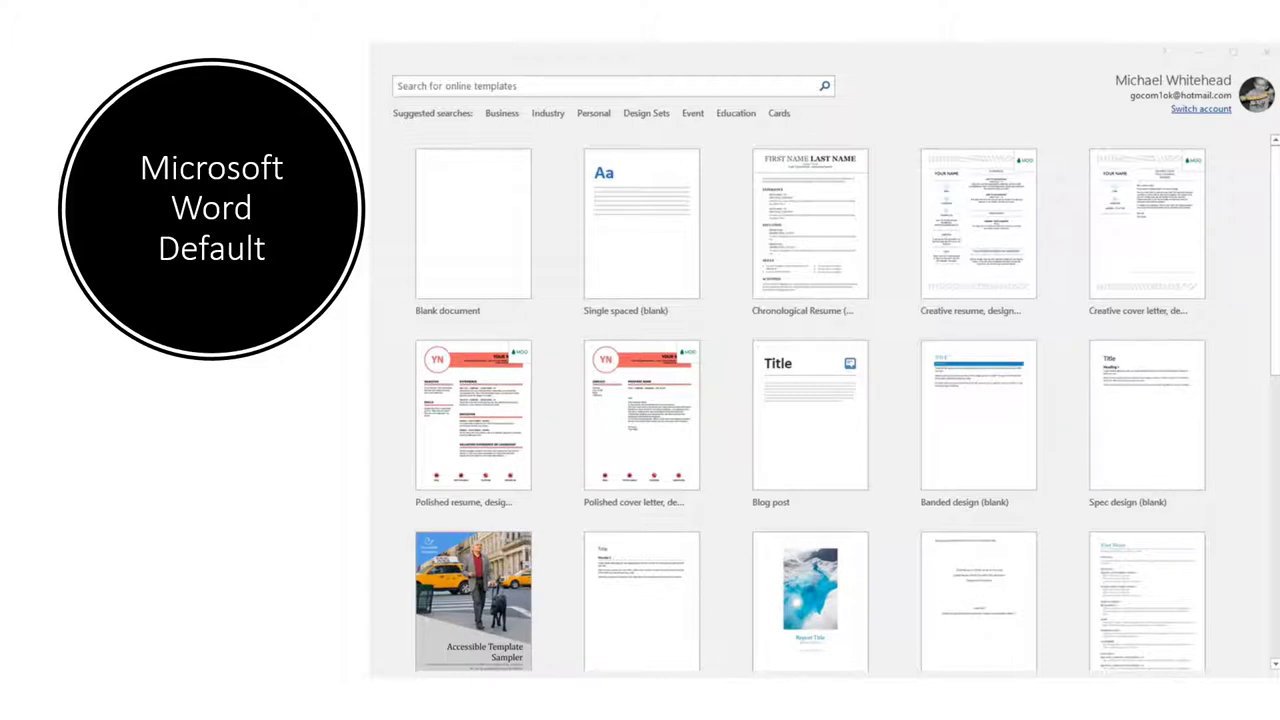
Create a new Blank document from Word's start screen.
left_click(473, 231)
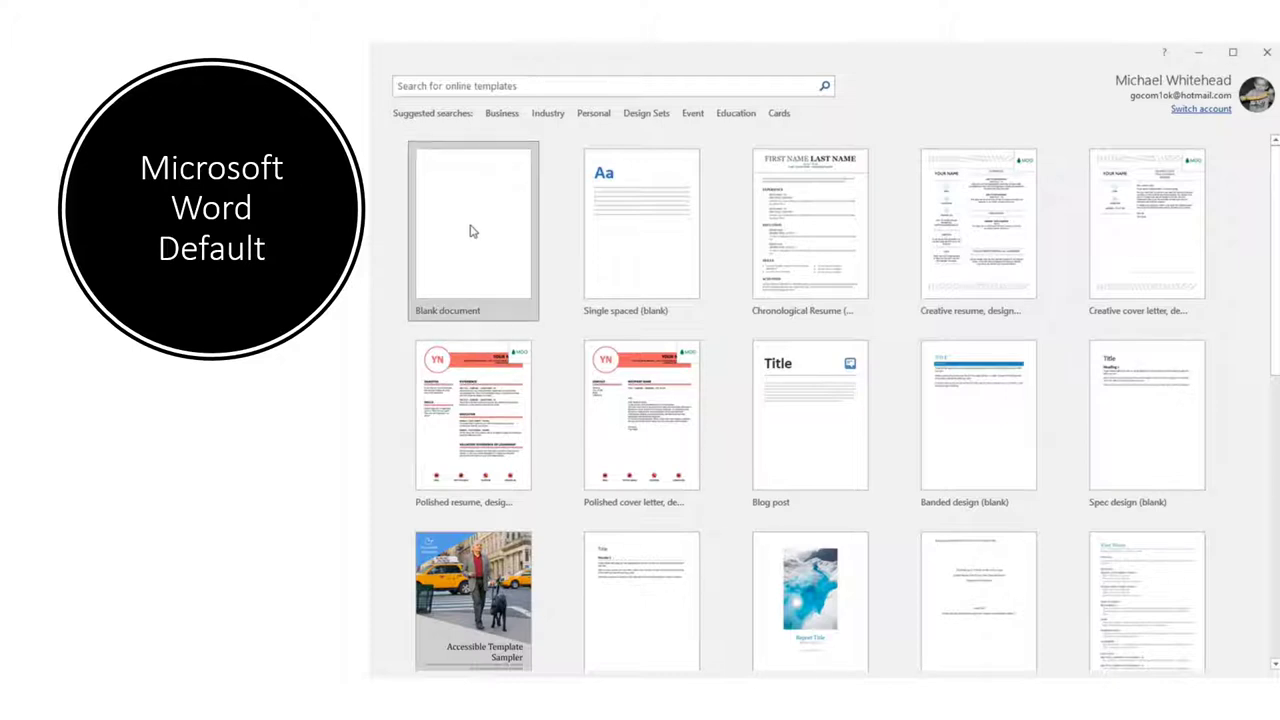
left_click(473, 231)
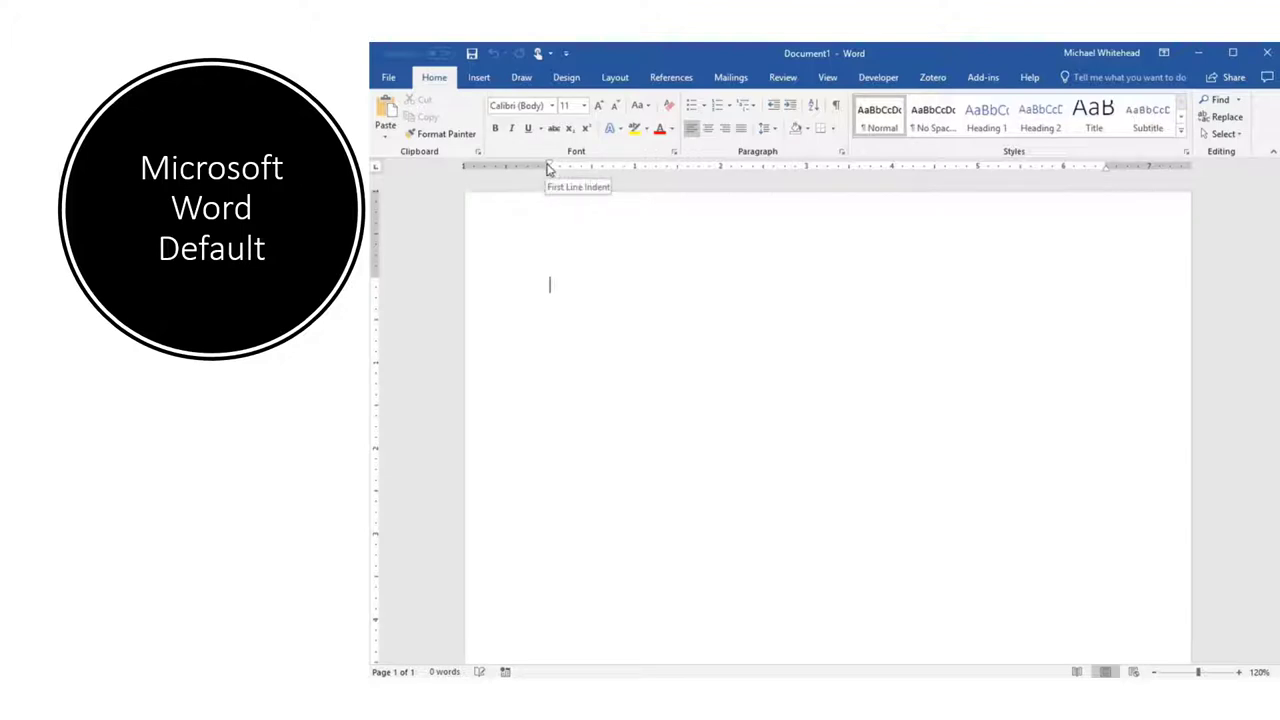
Apply the Normal margin preset, giving 1-inch margins on all sides.
left_click(566, 79)
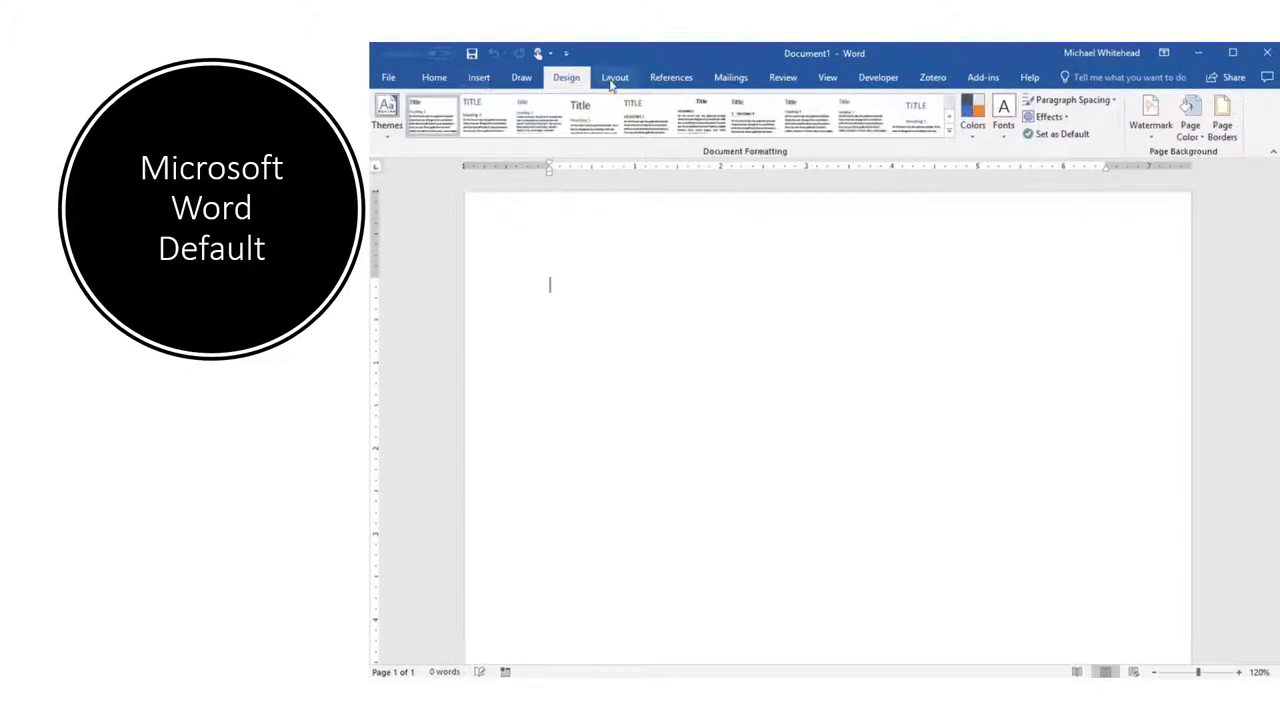
left_click(612, 80)
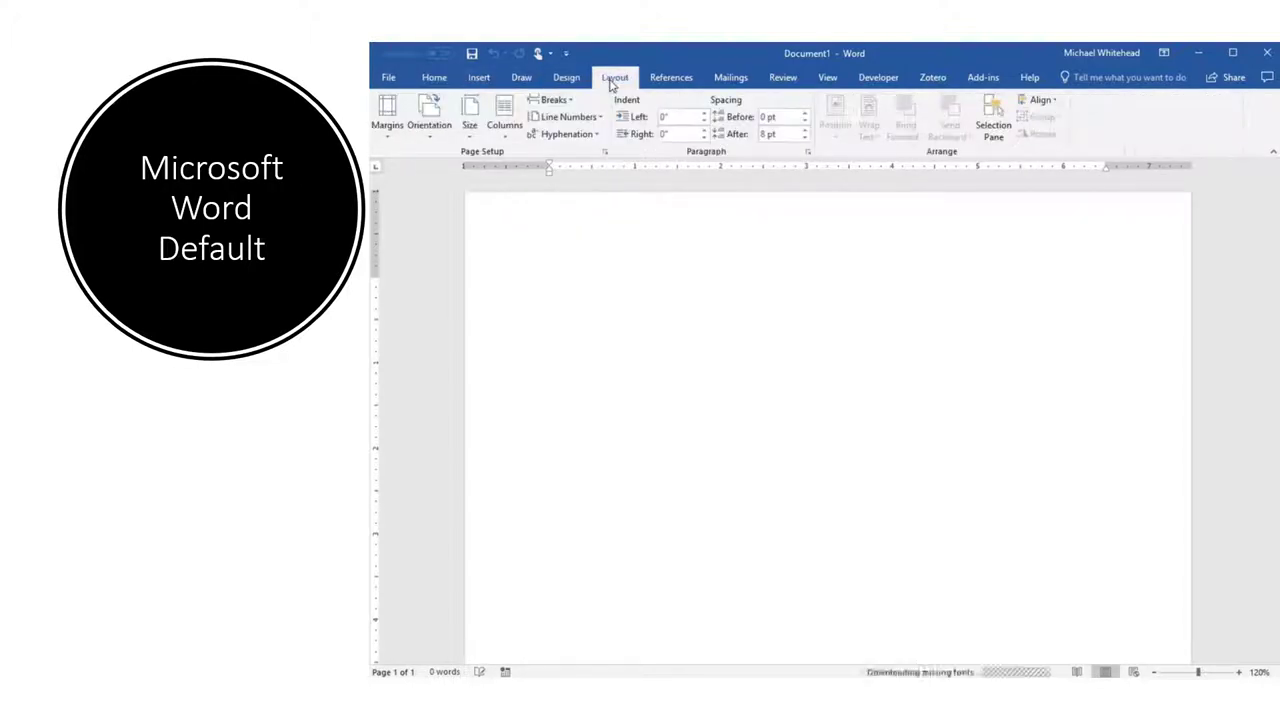
left_click(382, 138)
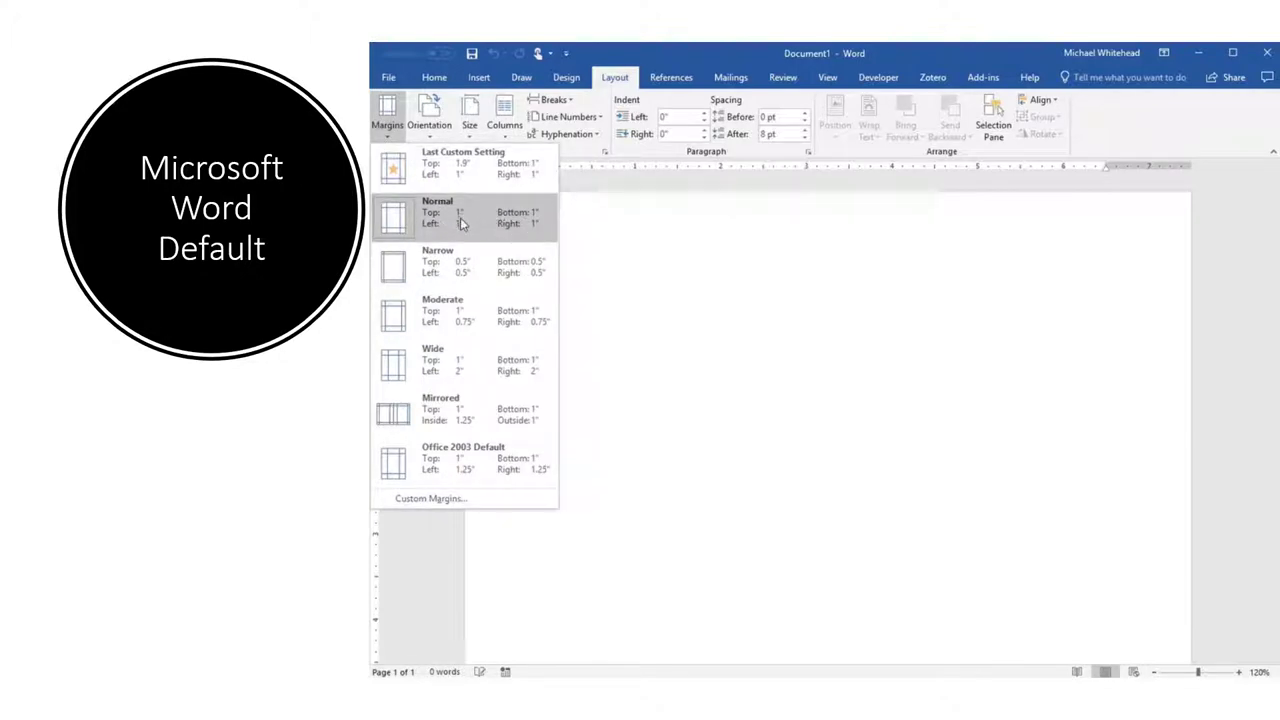
left_click(640, 227)
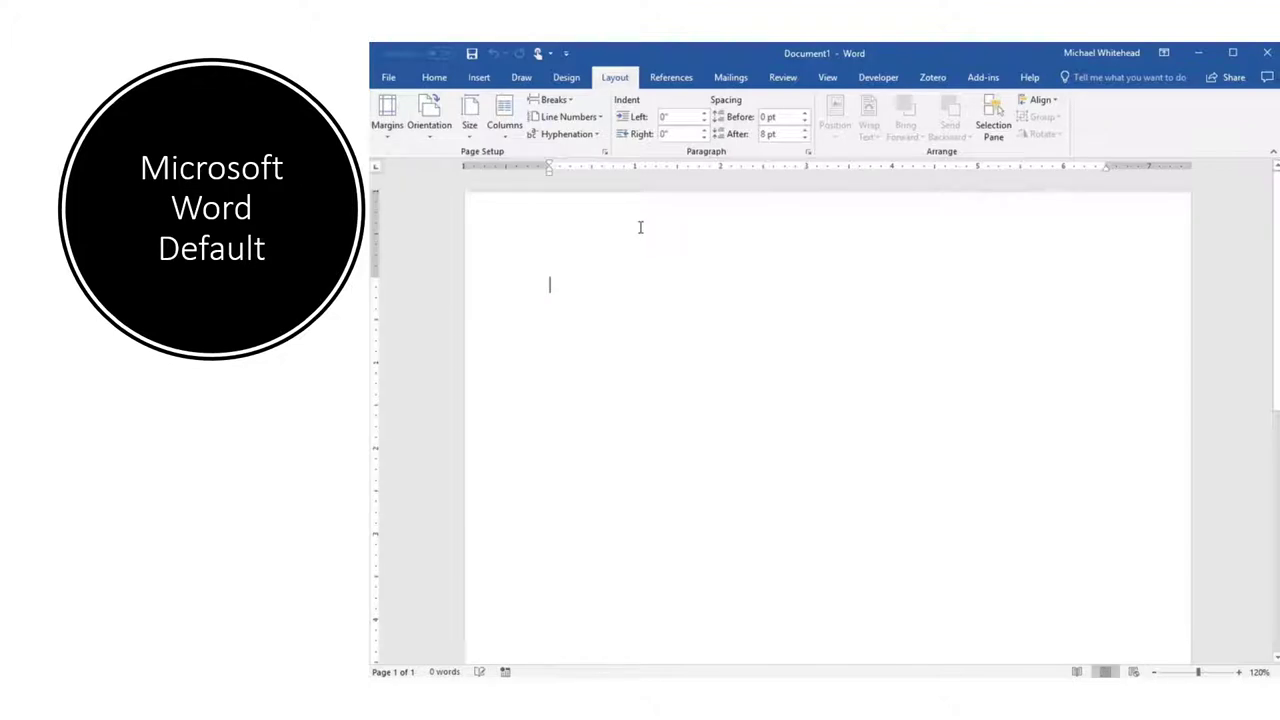
left_click(433, 78)
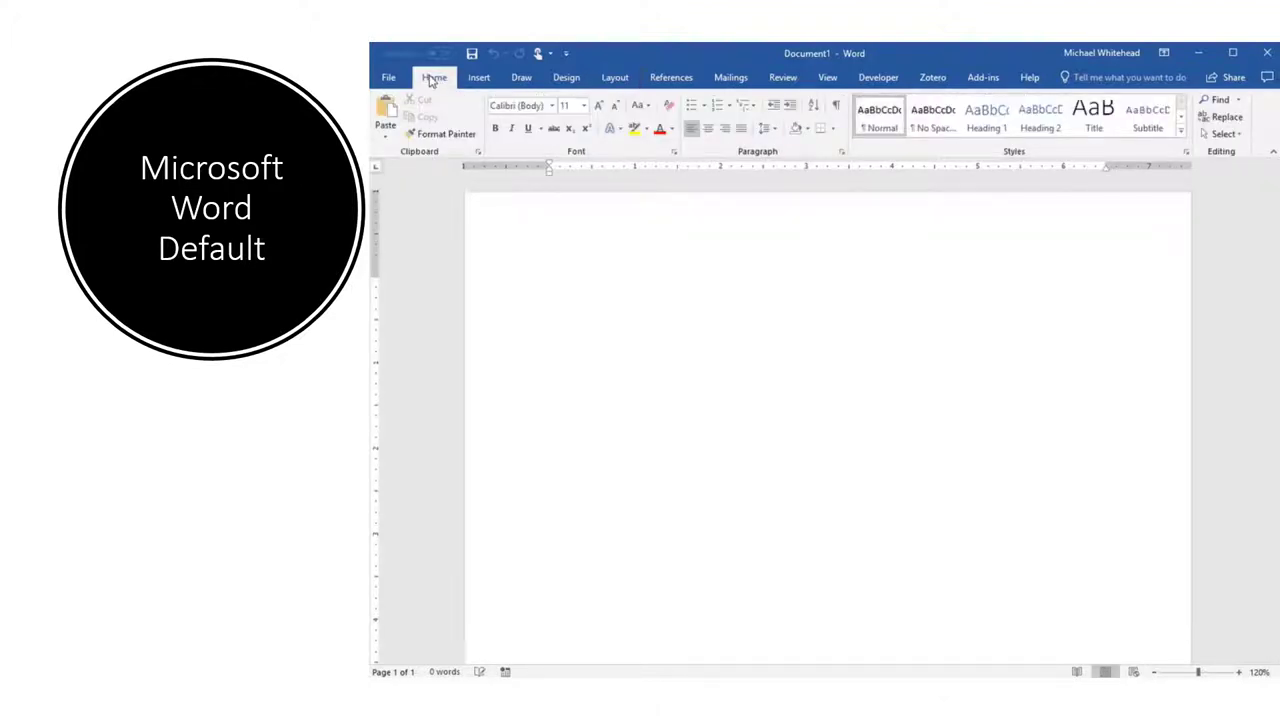
Set the font to Times New Roman, size 12, with 2.0 line spacing.
left_click(552, 106)
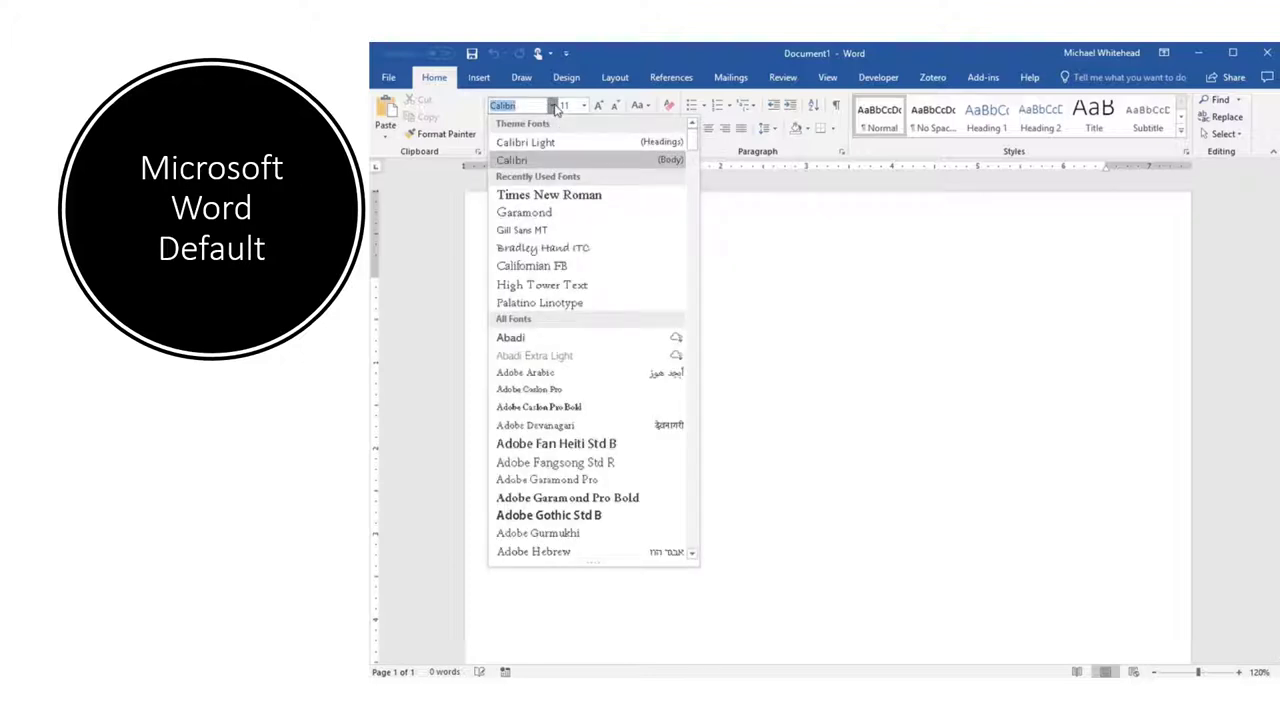
left_click(565, 197)
left_click(585, 106)
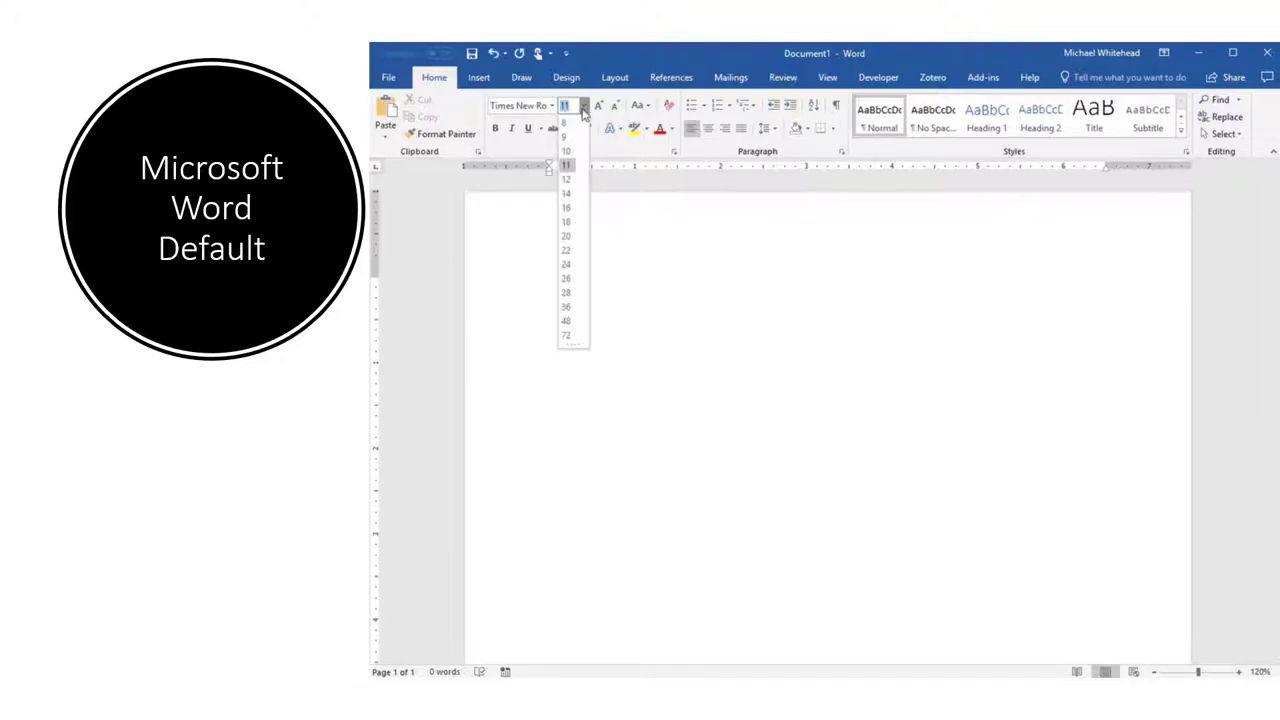
left_click(569, 178)
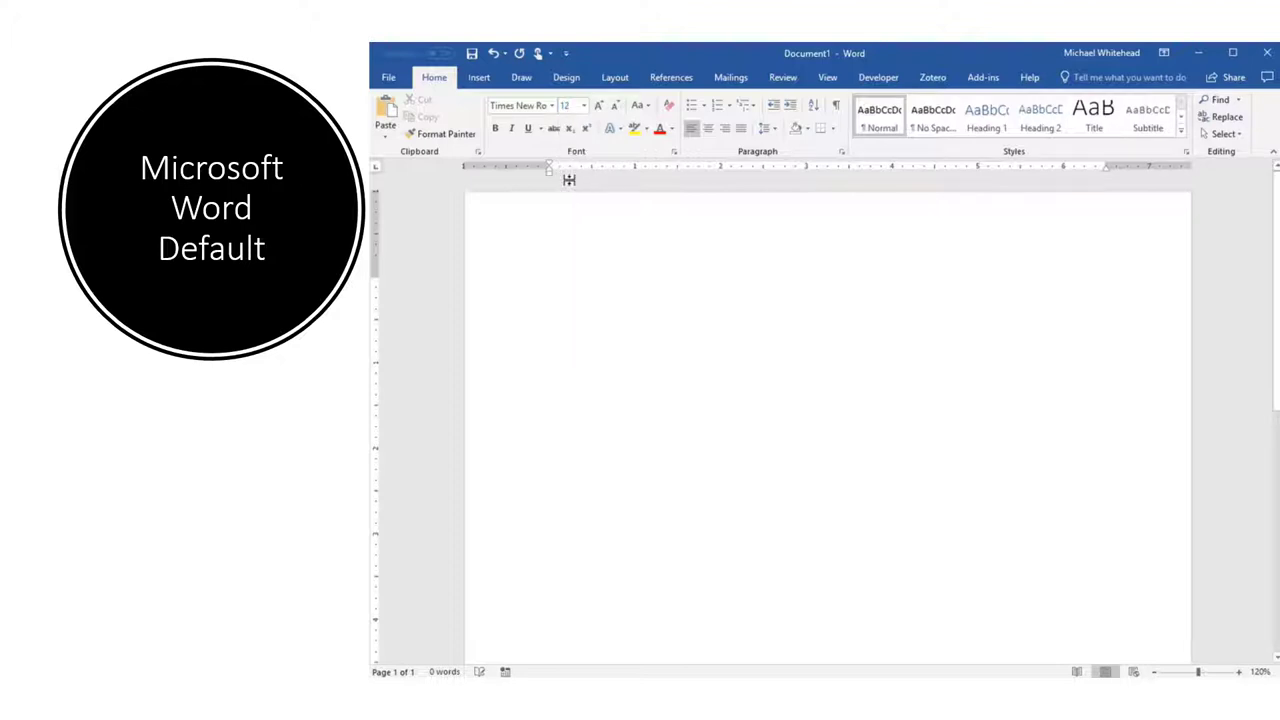
left_click(764, 128)
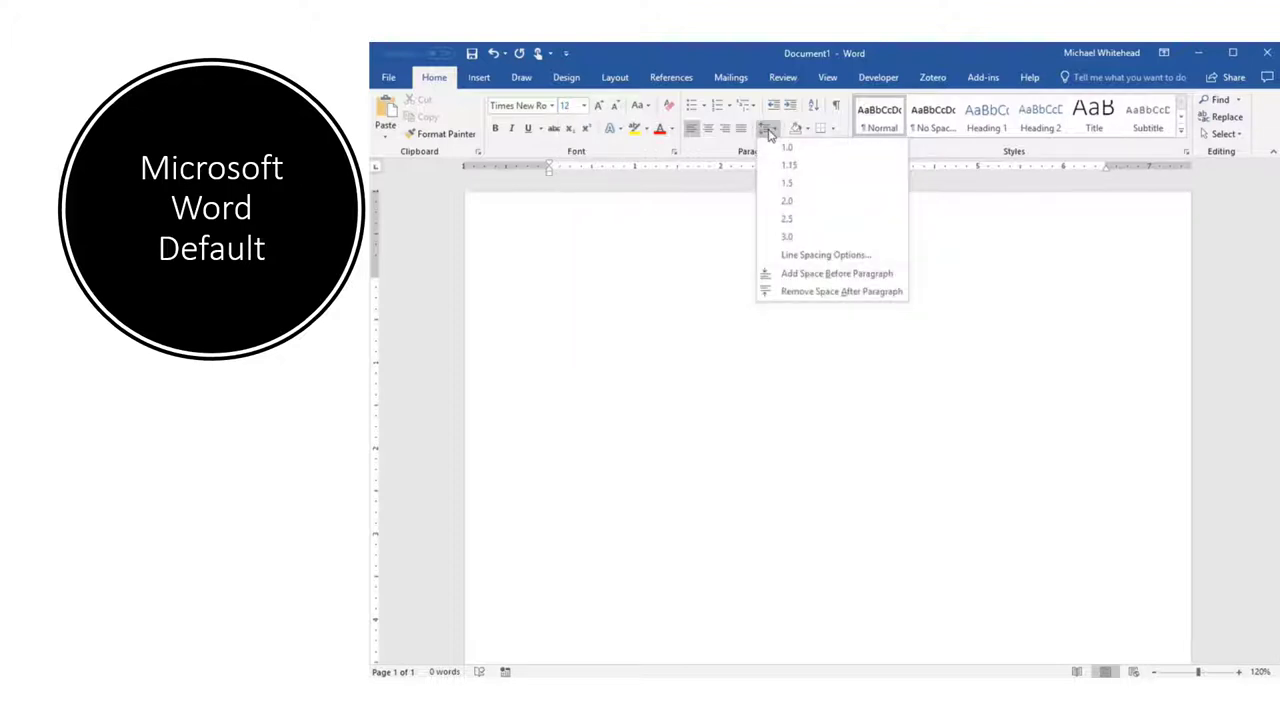
left_click(779, 203)
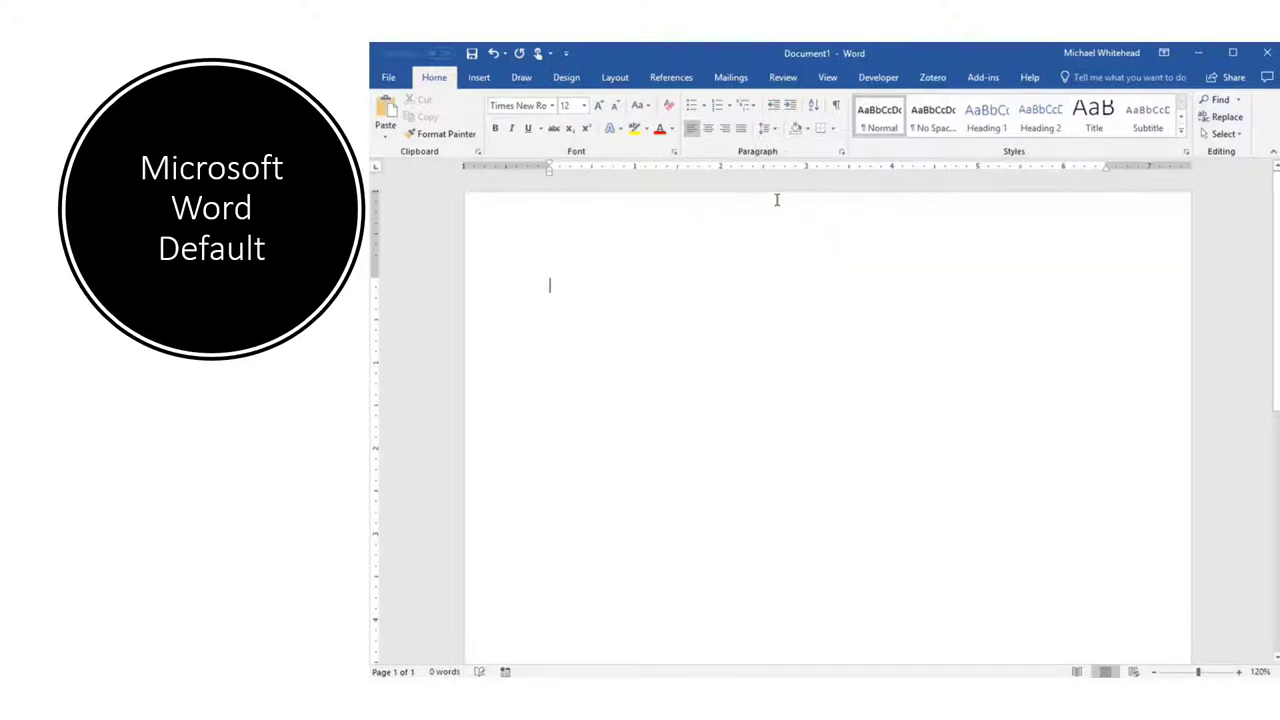
In the Paragraph dialog, turn on 'Don't add space between paragraphs of the same style'.
left_click(842, 153)
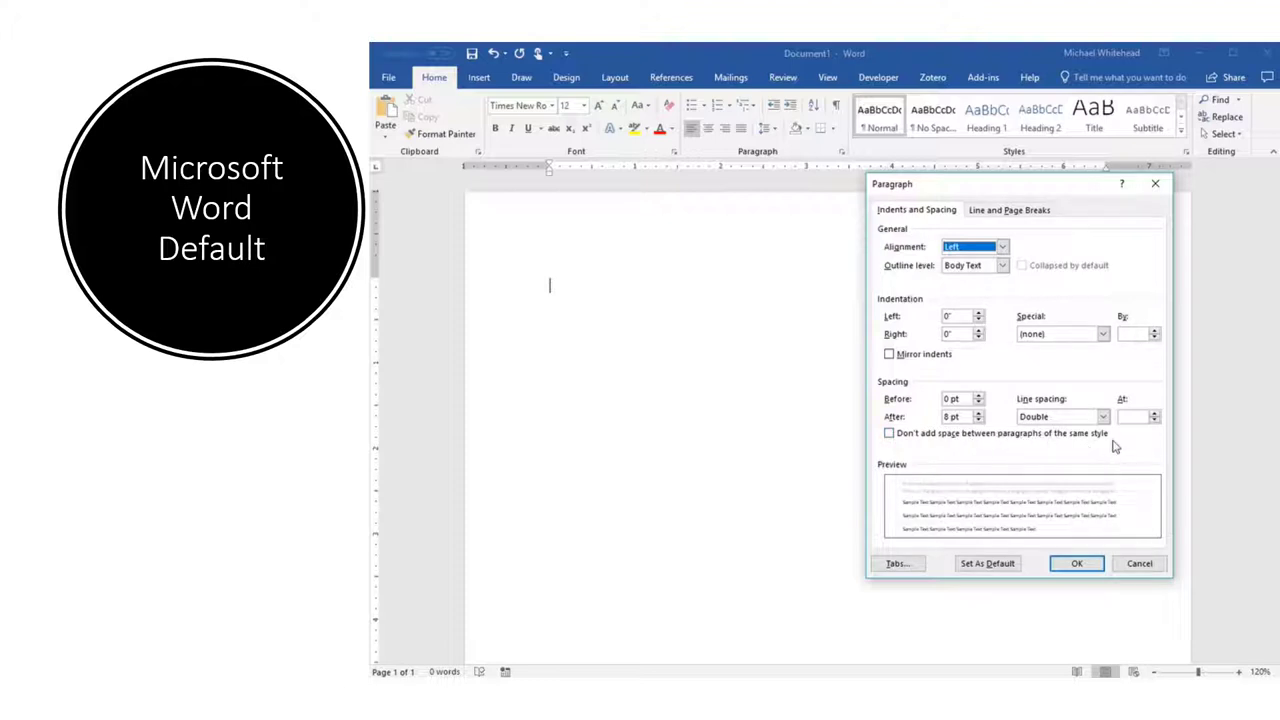
left_click(889, 433)
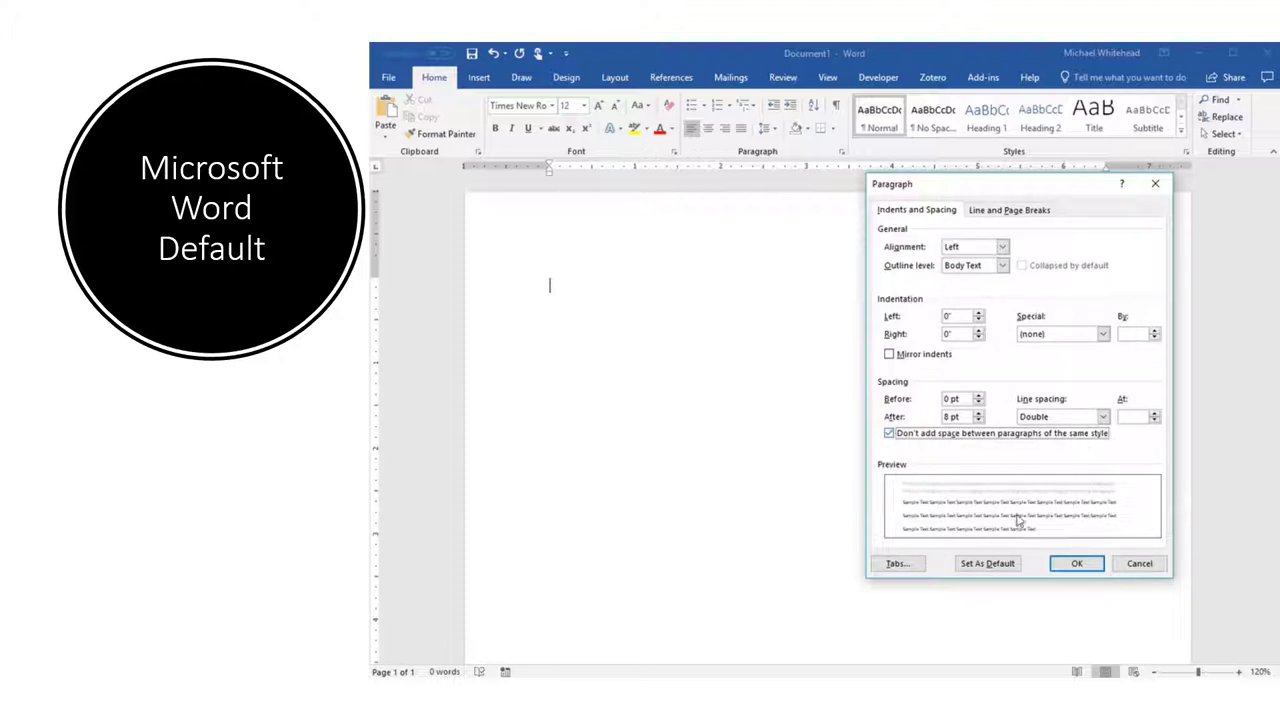
left_click(1075, 563)
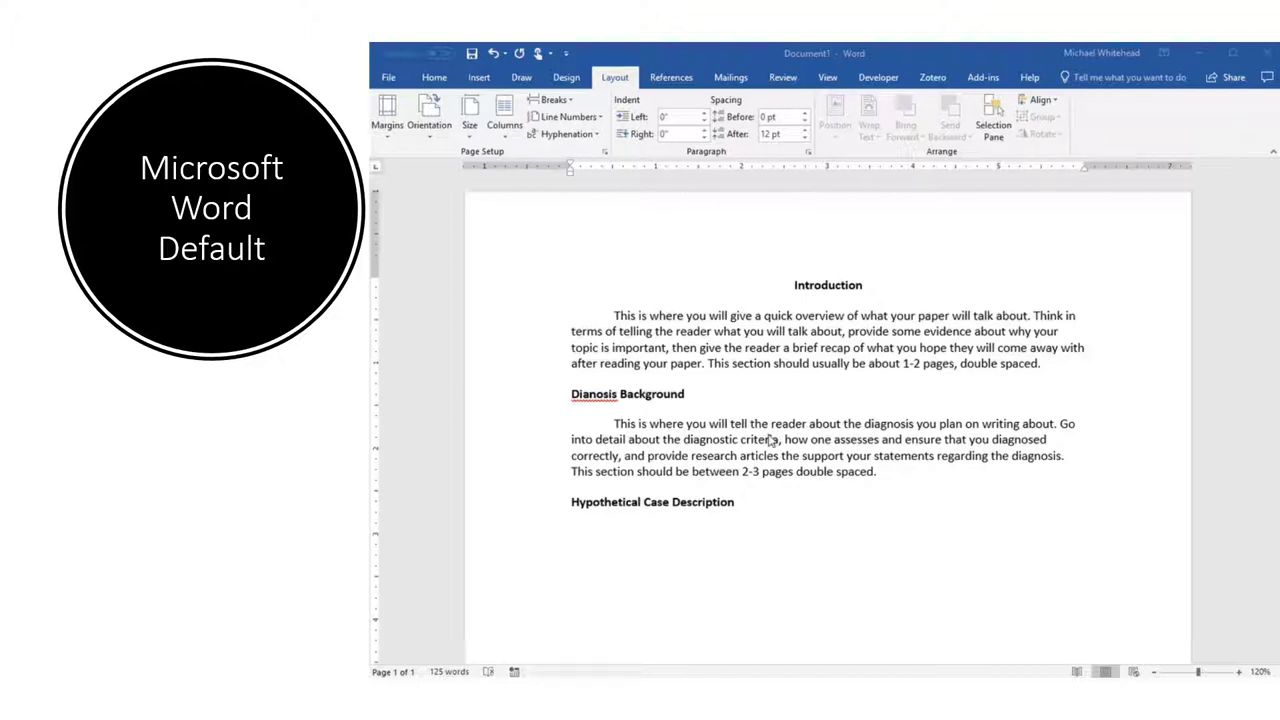
Make the text from Introduction to Hypothetical Case Description Times New Roman 12 pt.
left_click(795, 285)
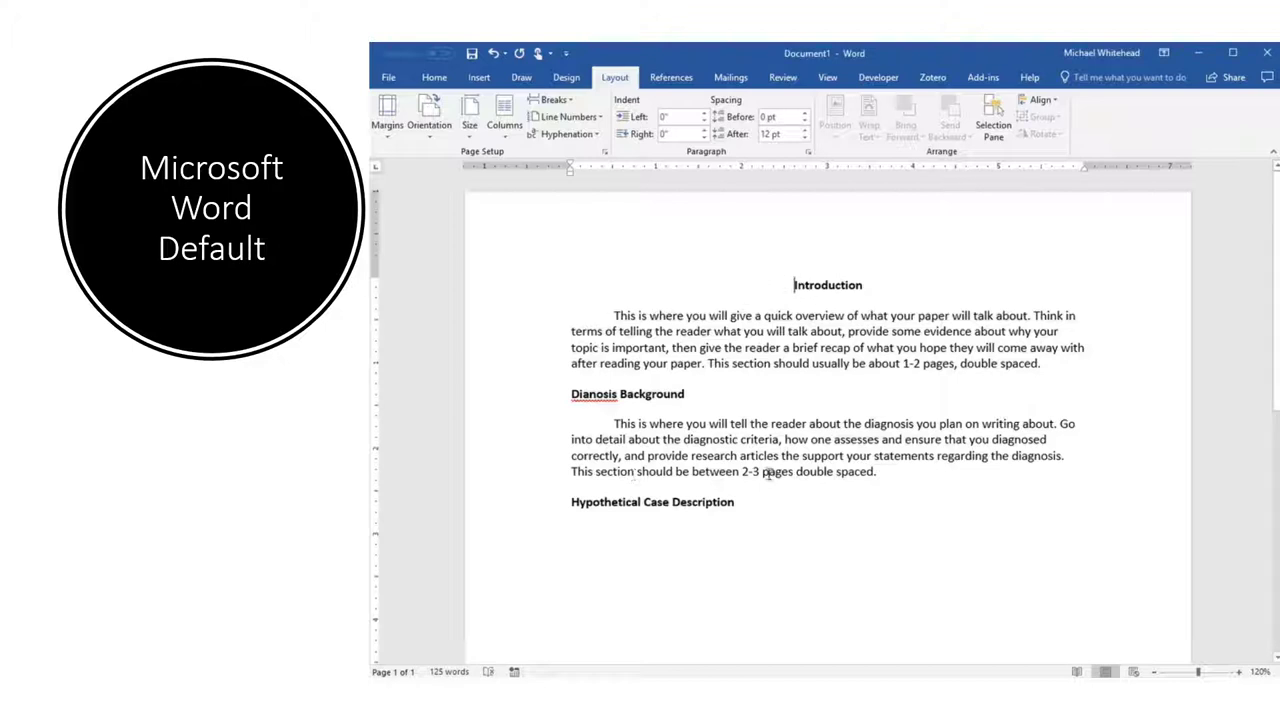
left_click(433, 79)
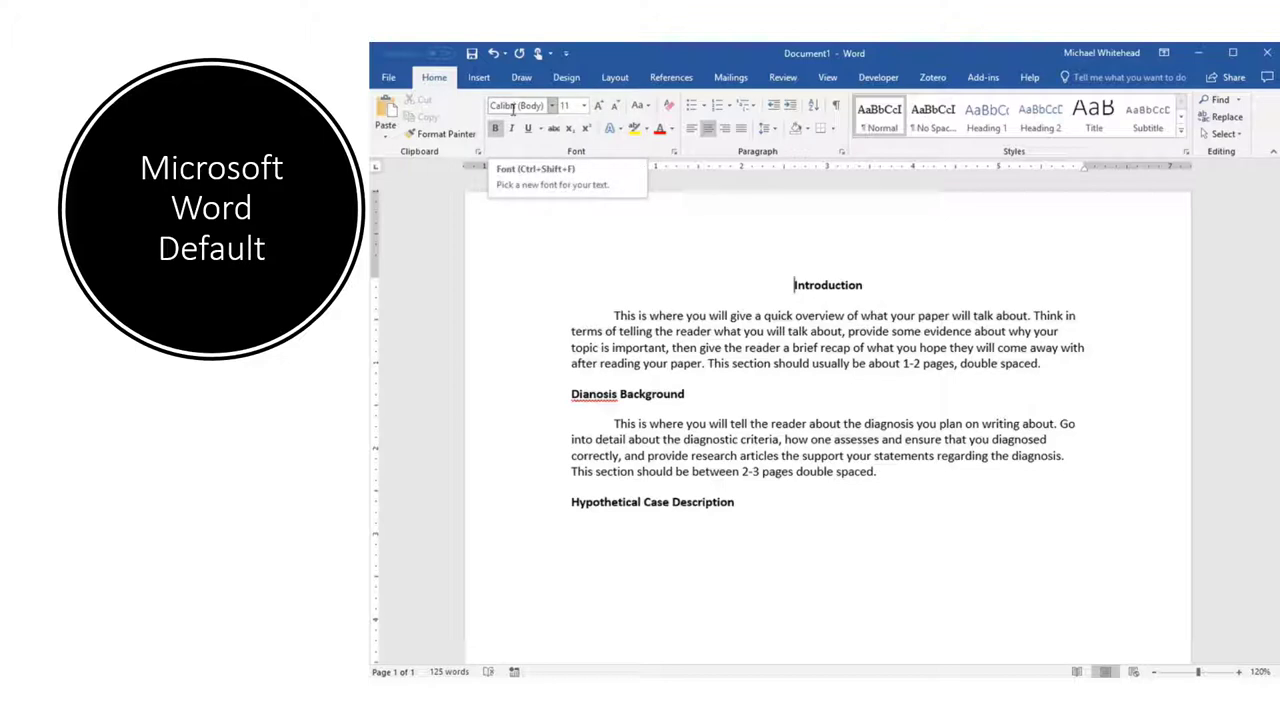
left_click_drag(794, 285, 952, 550)
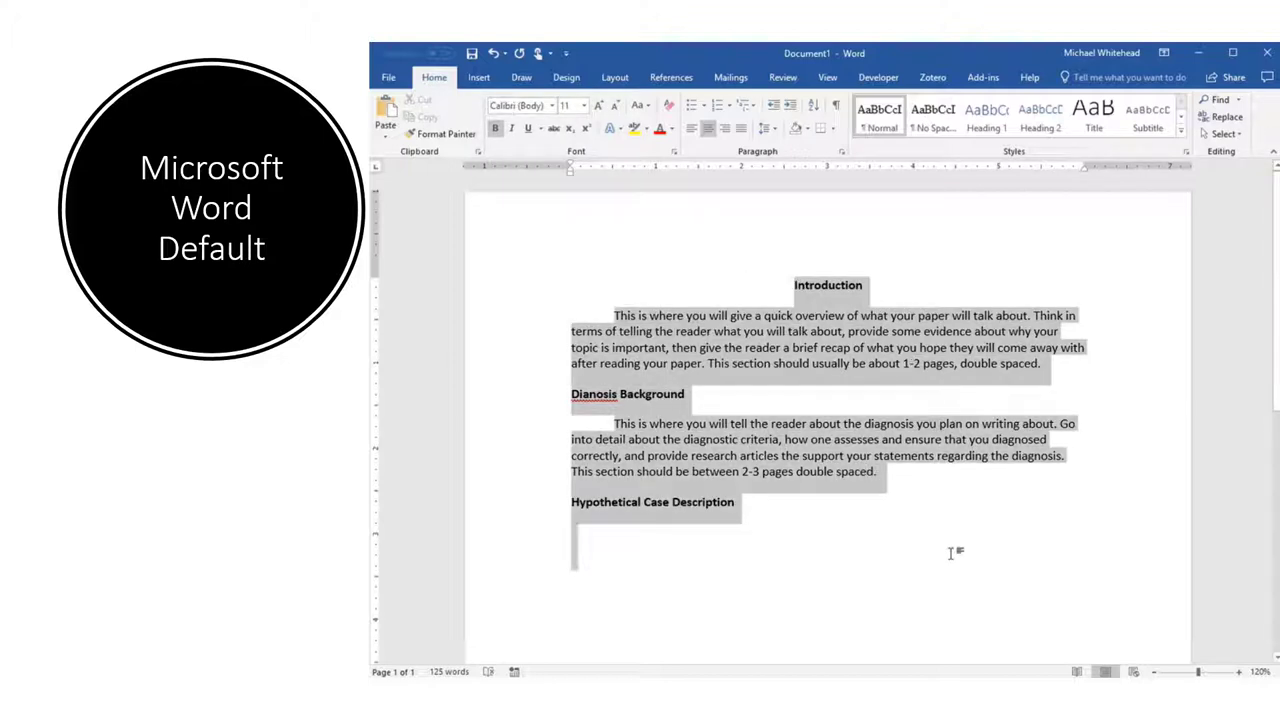
left_click(551, 108)
left_click(539, 196)
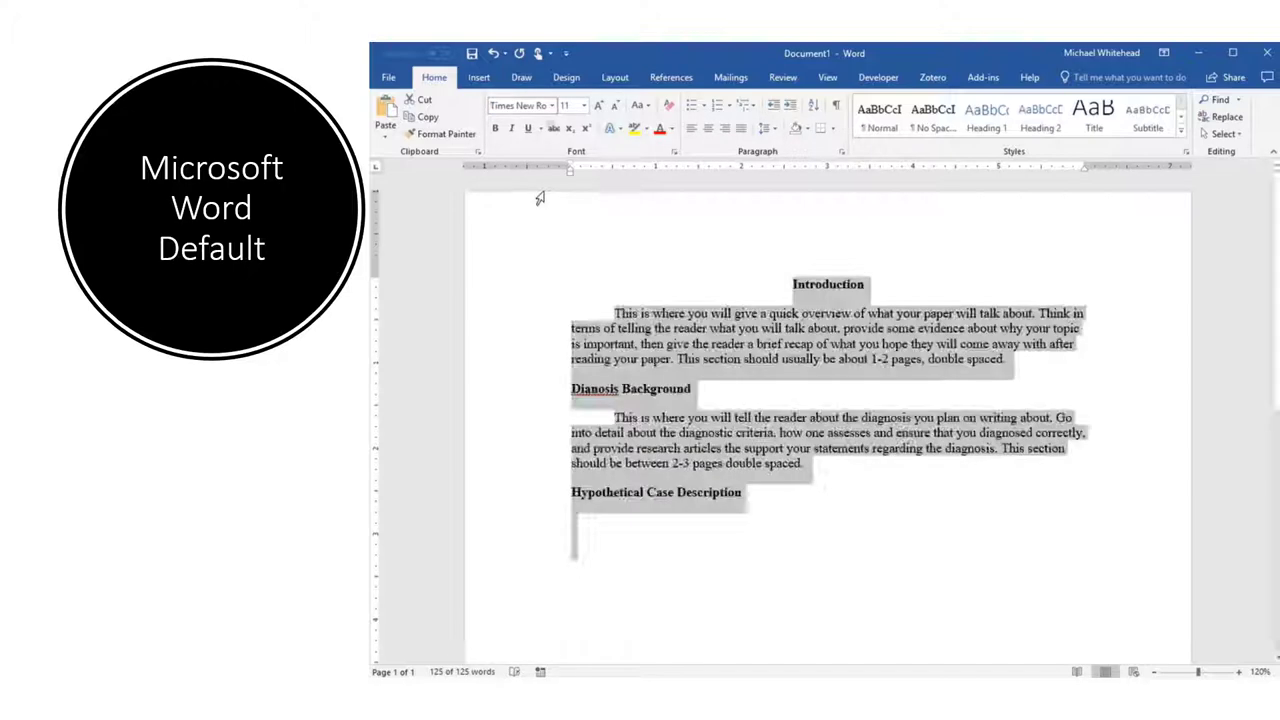
left_click(584, 105)
left_click(565, 180)
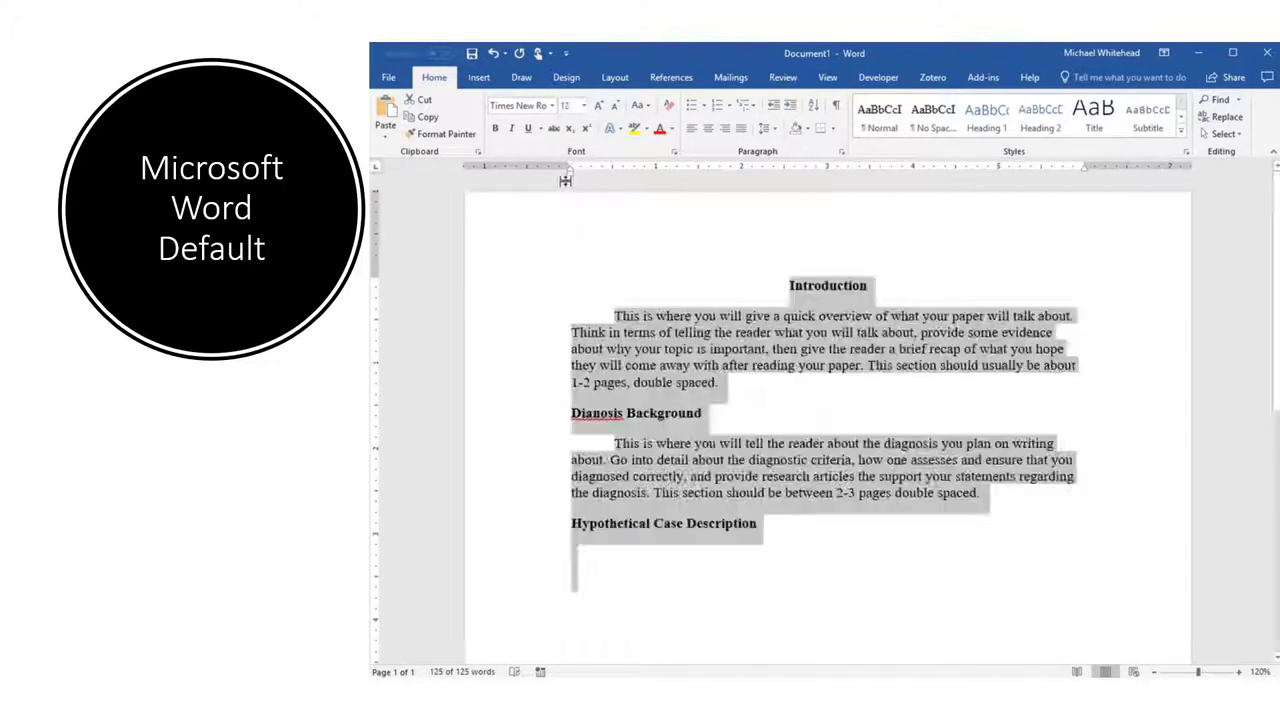
left_click(752, 450)
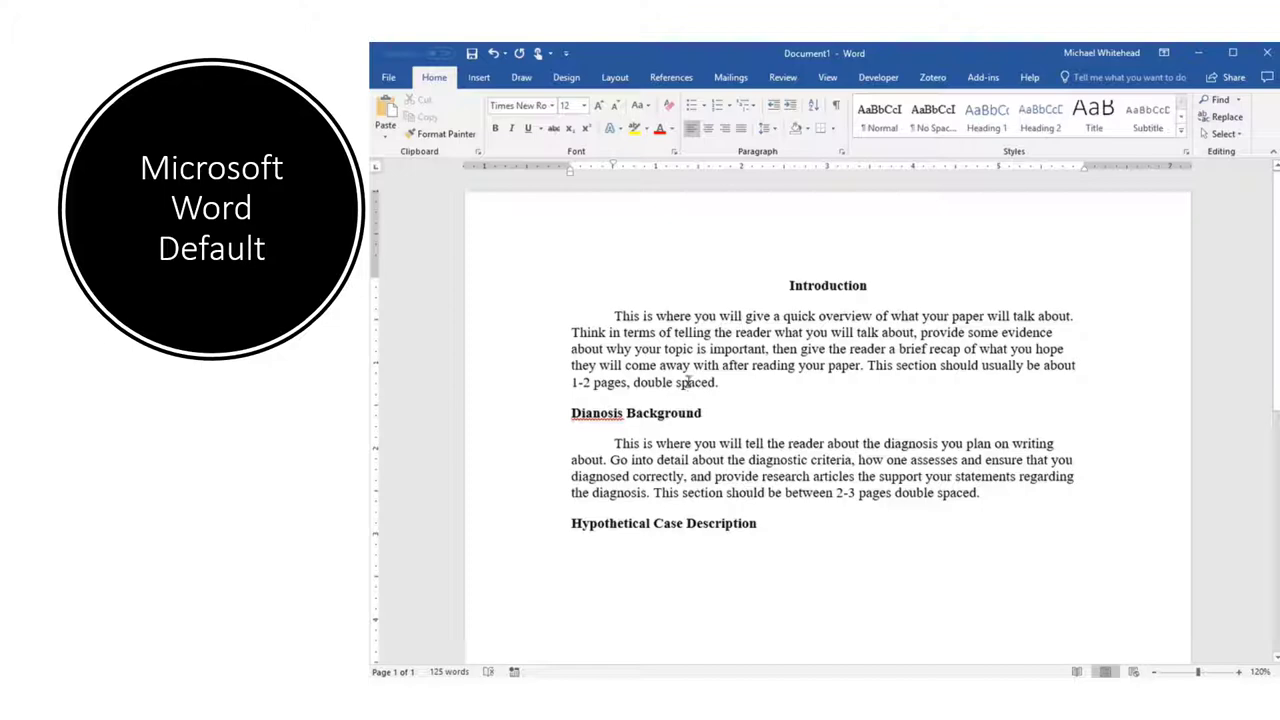
Apply 2.0 line spacing to the text from Introduction through Hypothetical Case Description.
left_click_drag(786, 285, 908, 540)
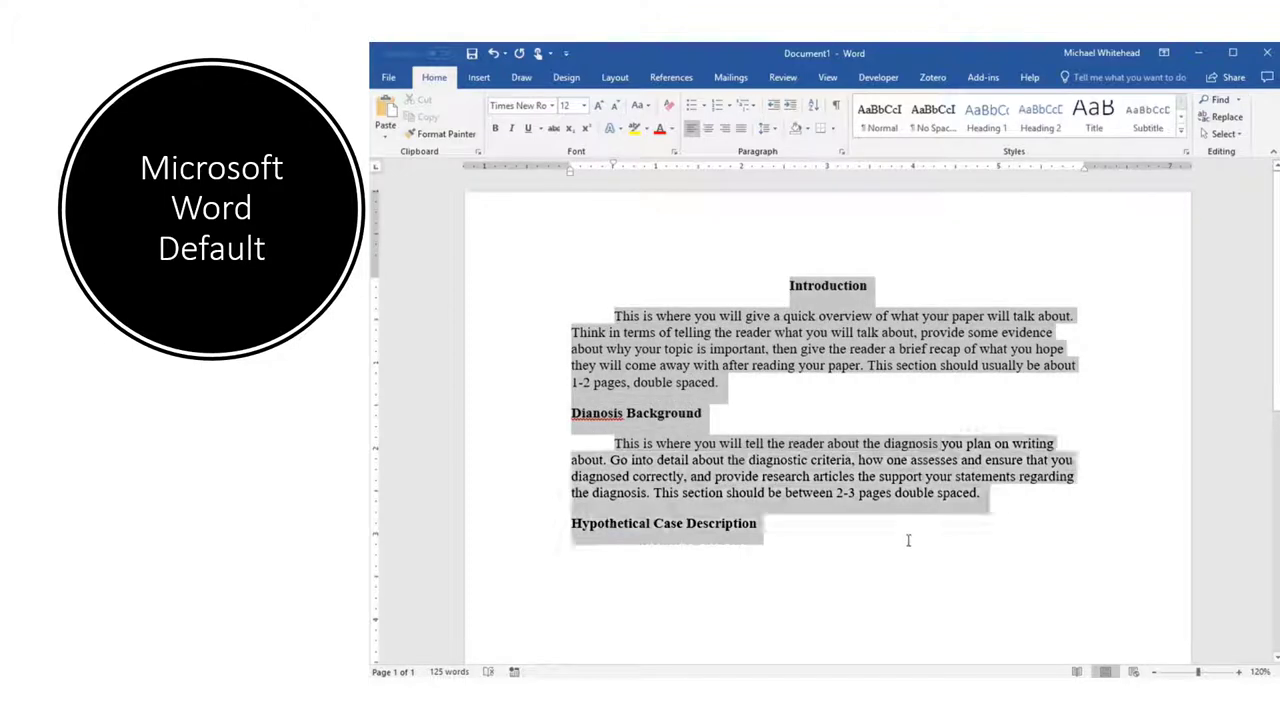
left_click(765, 128)
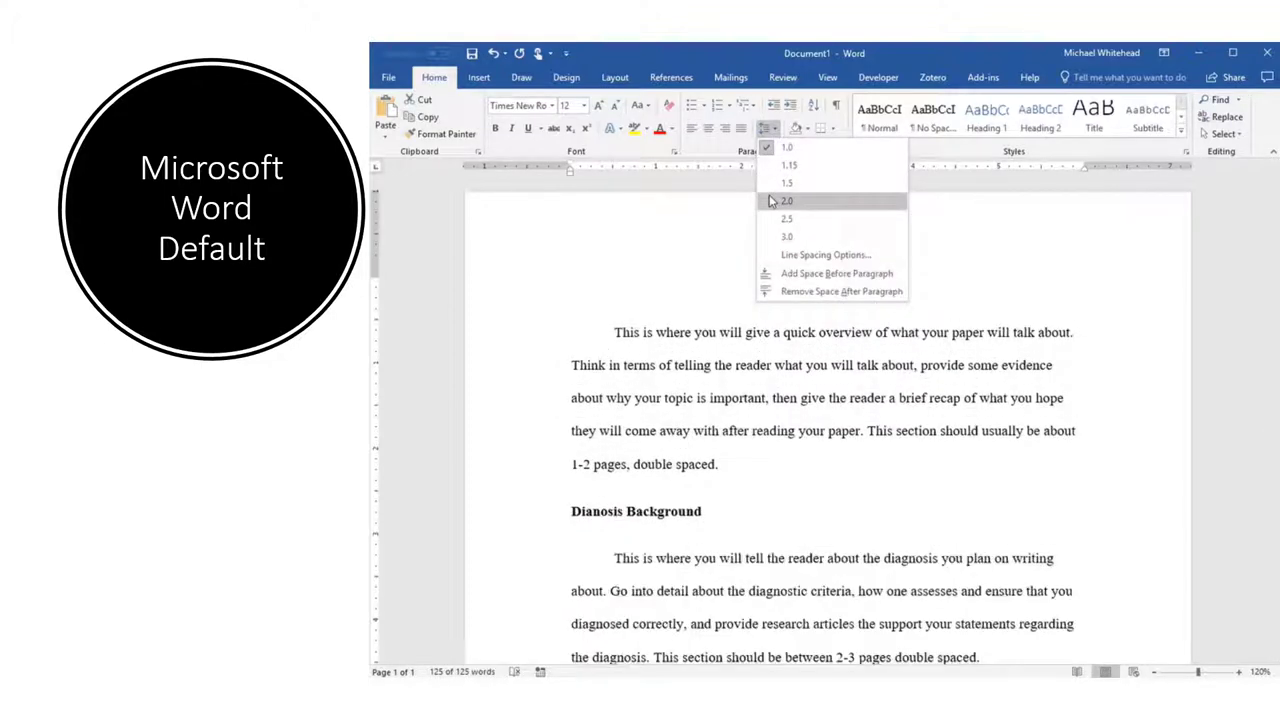
left_click(770, 201)
left_click(751, 462)
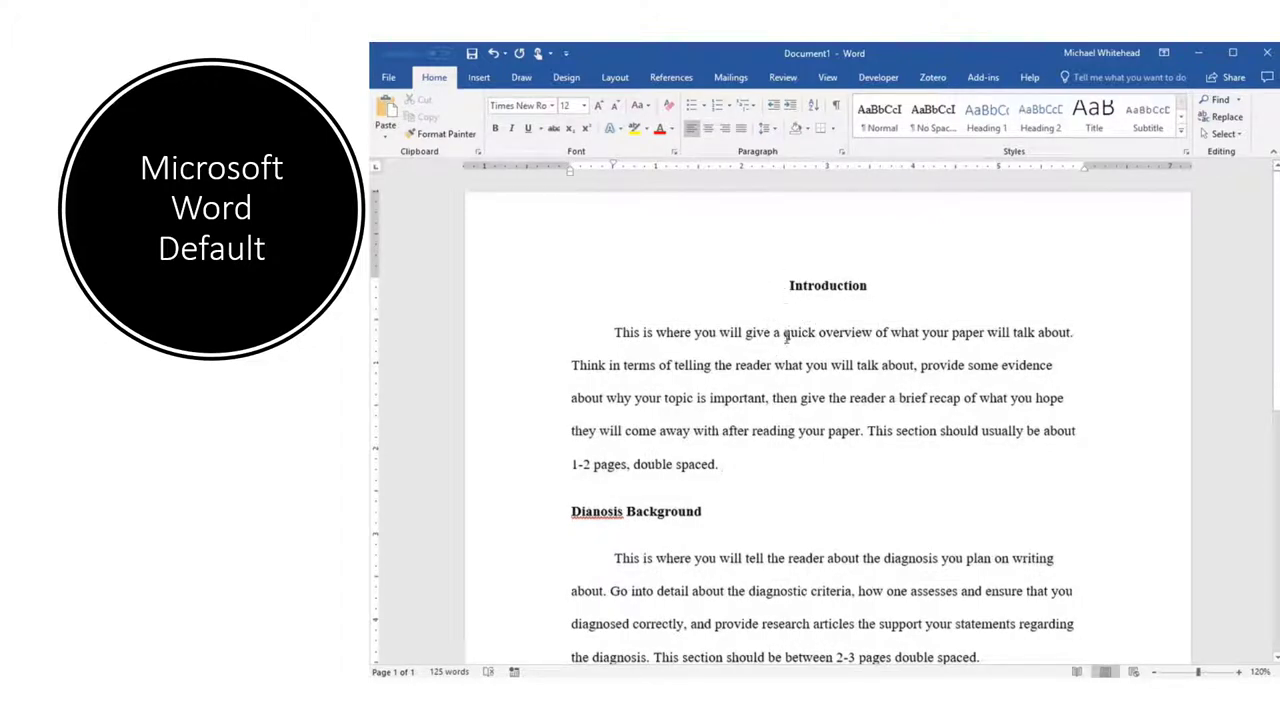
Select the whole document and turn on 'Don't add space between paragraphs of the same style'.
left_click(790, 286)
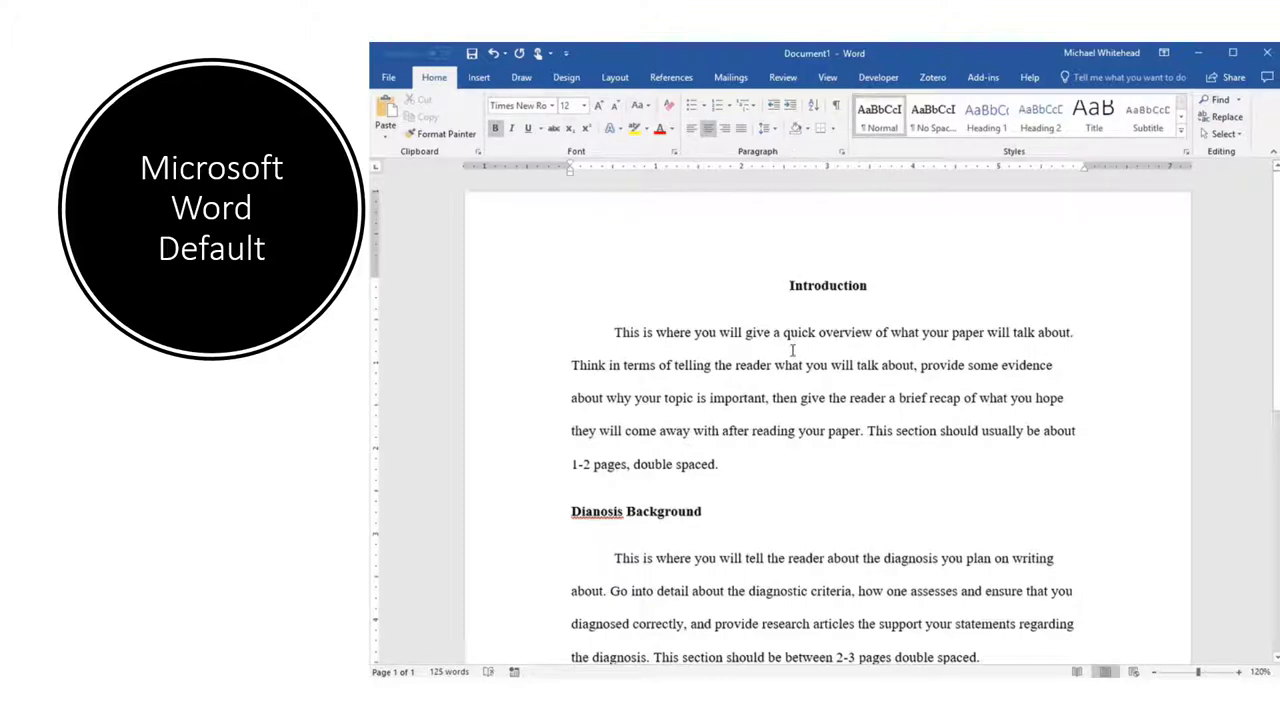
key("ctrl+a")
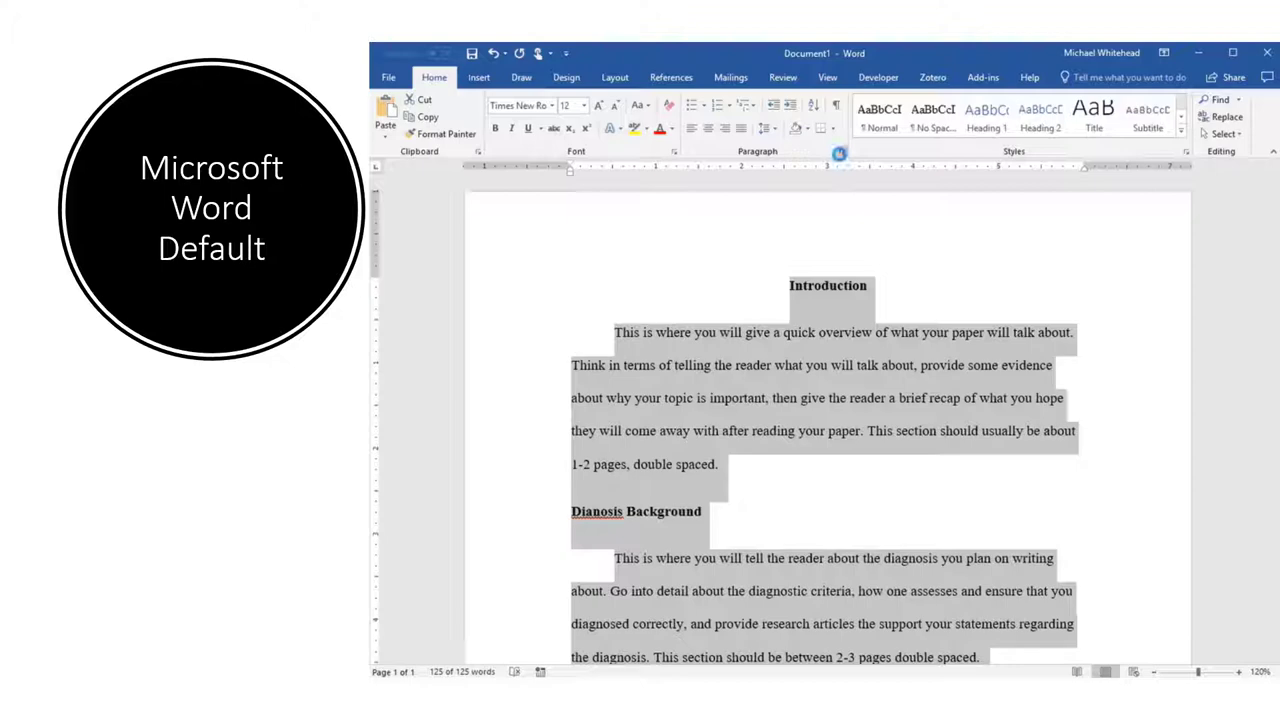
left_click(839, 153)
left_click(889, 433)
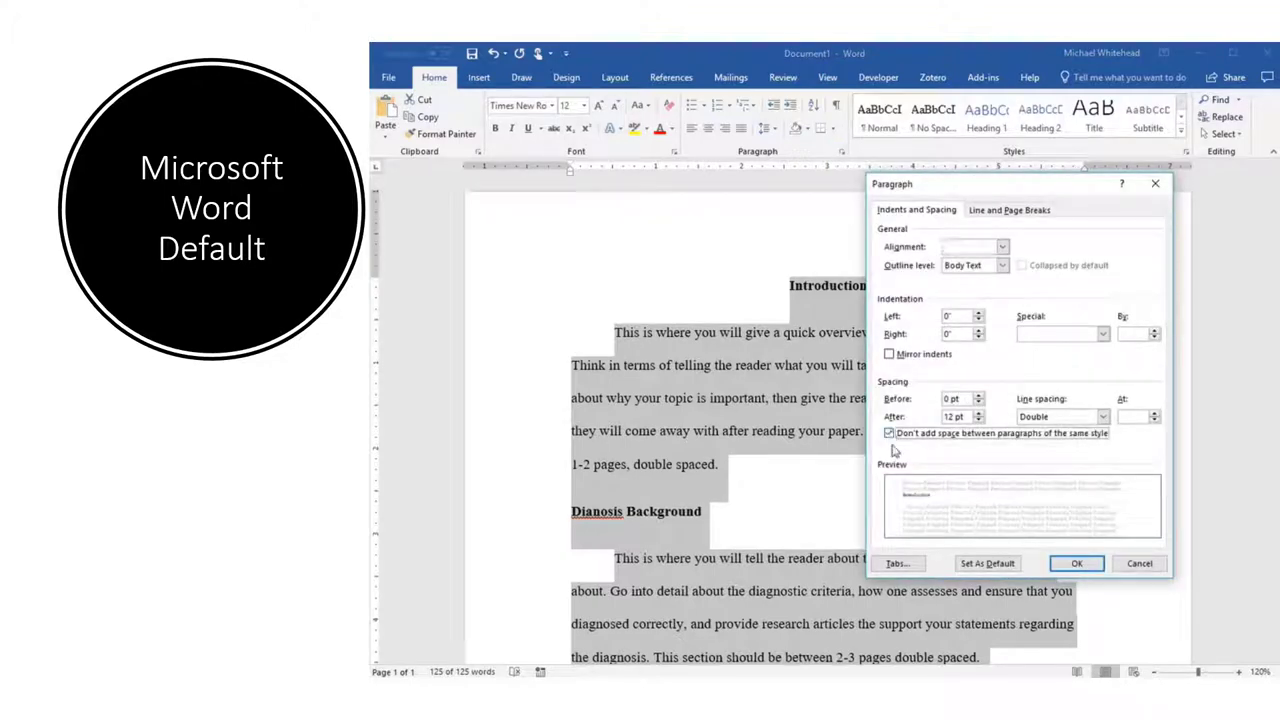
left_click(1076, 563)
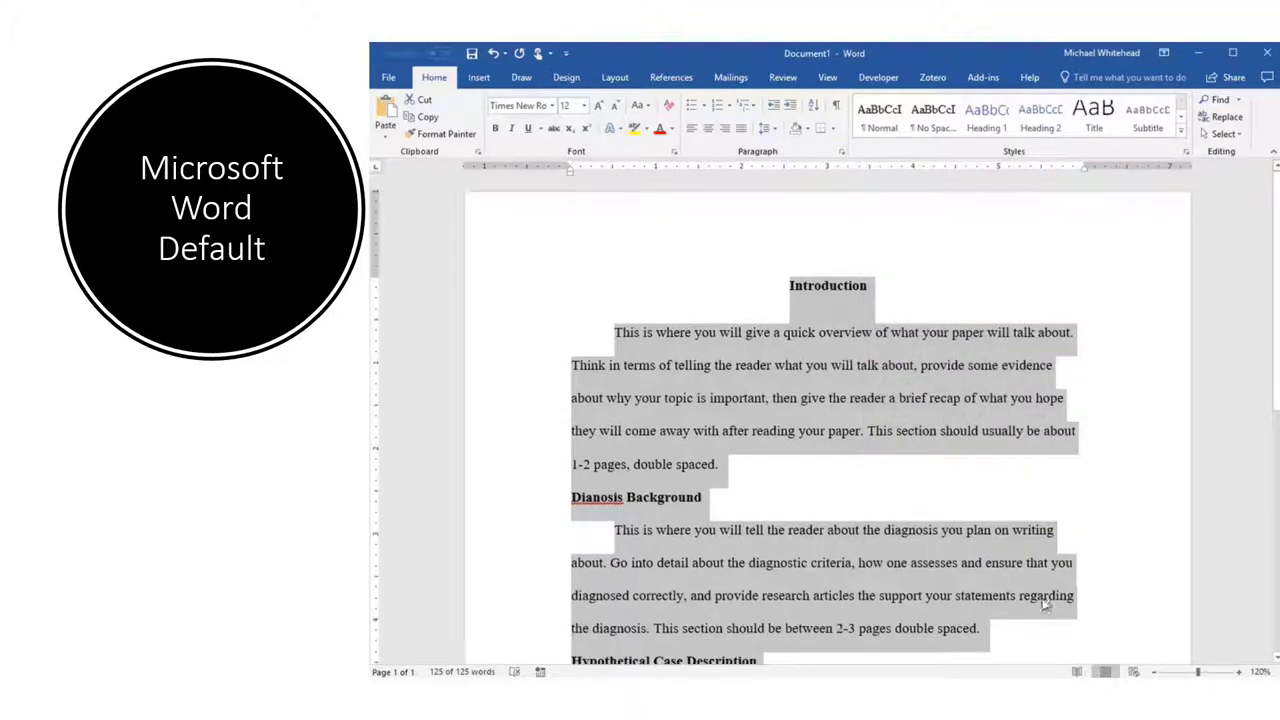
left_click(865, 385)
Toggle the no-extra-space paragraph option for the Introduction heading and first paragraph.
left_click_drag(836, 290, 899, 448)
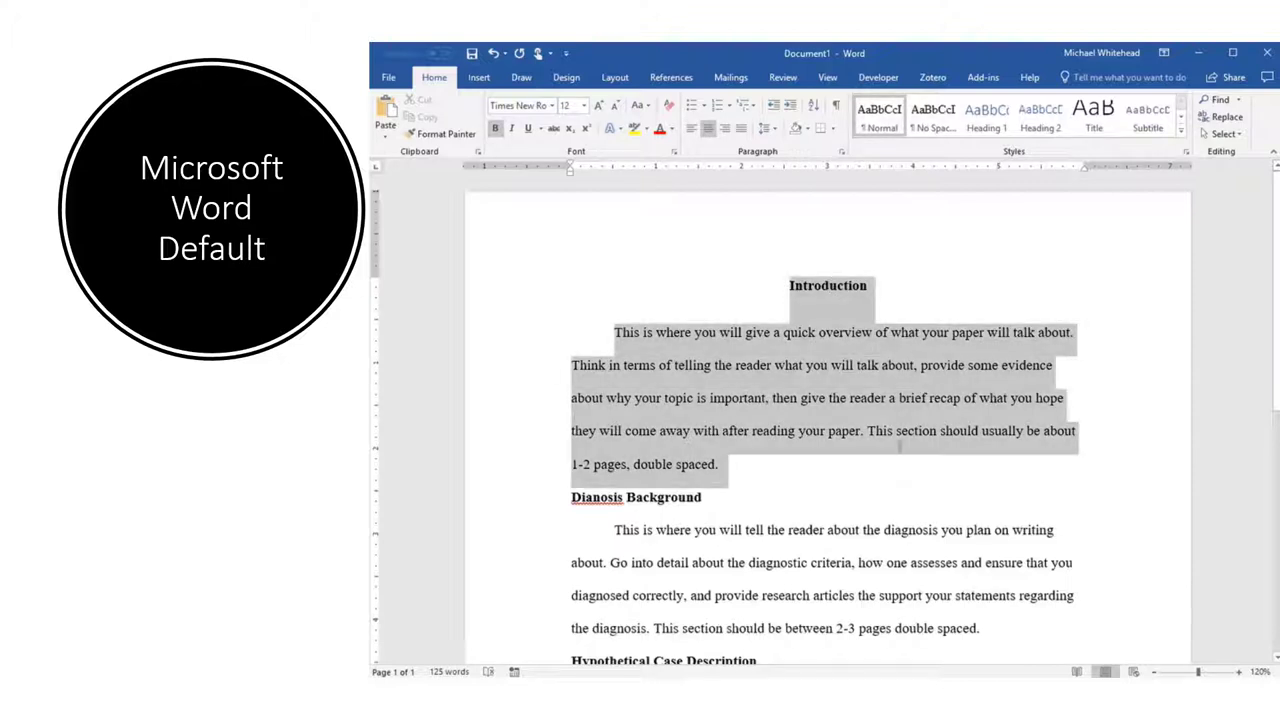
left_click(839, 153)
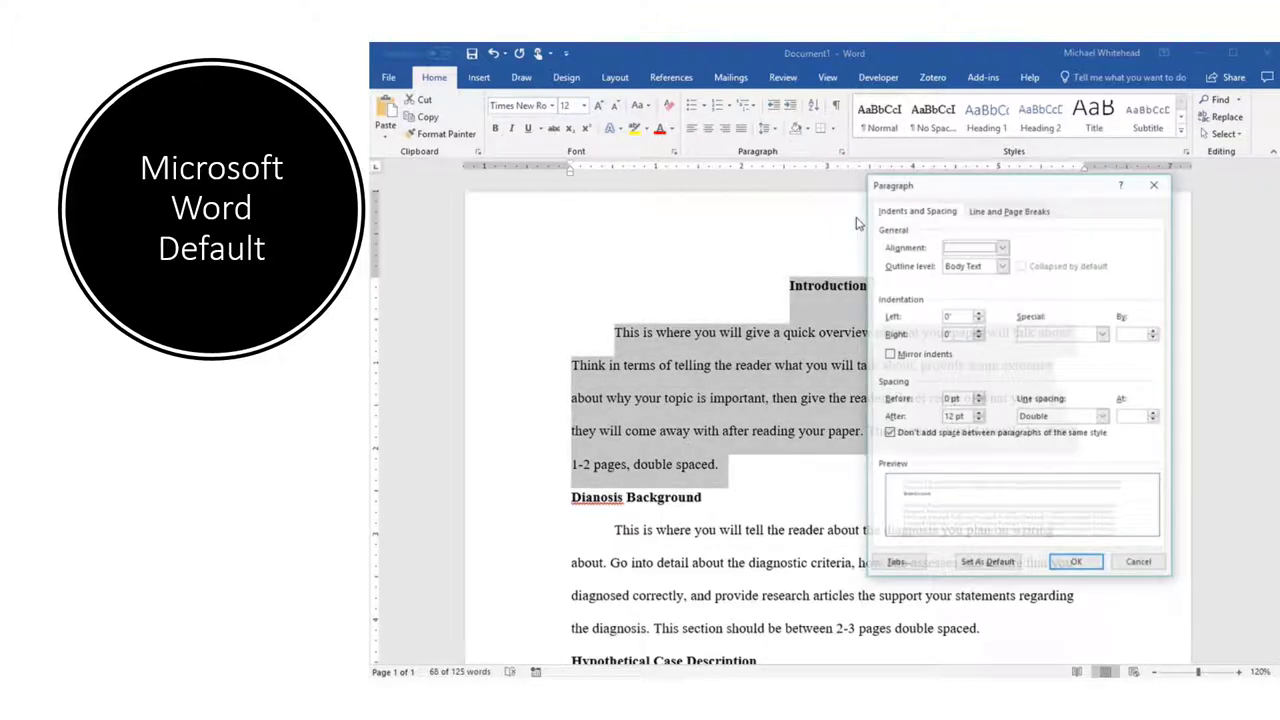
left_click(889, 432)
left_click(1076, 563)
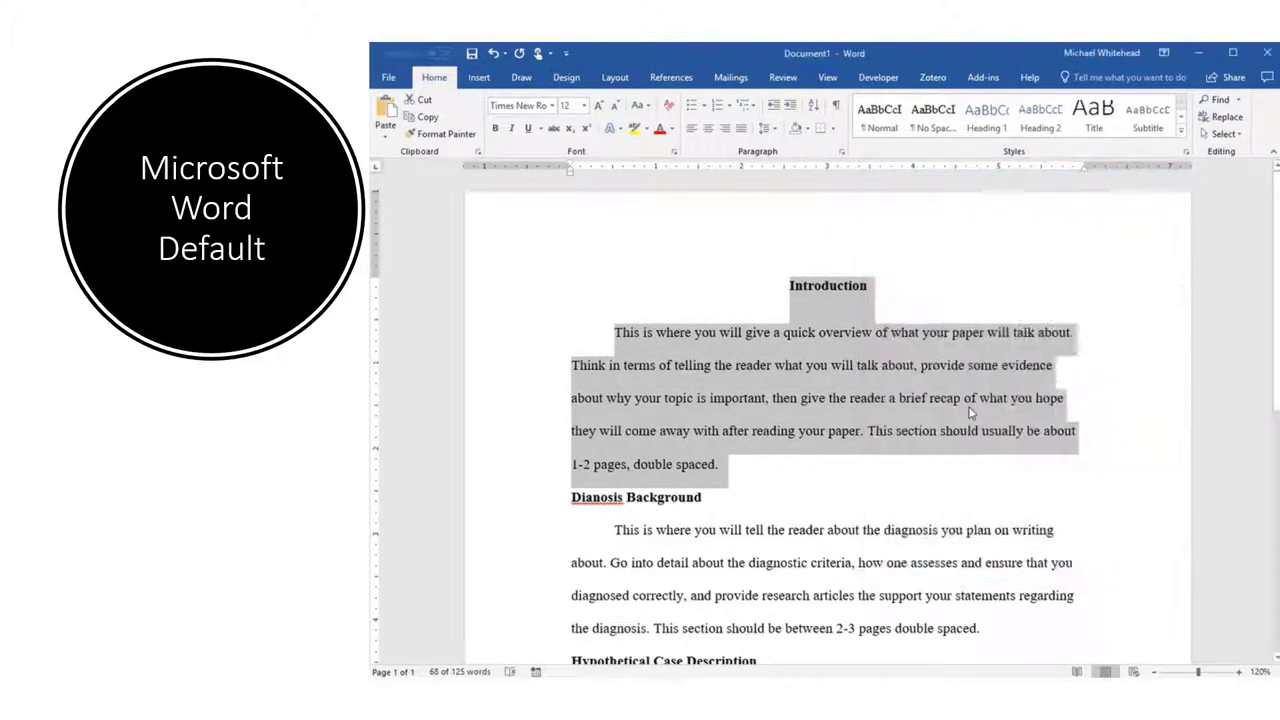
left_click(889, 289)
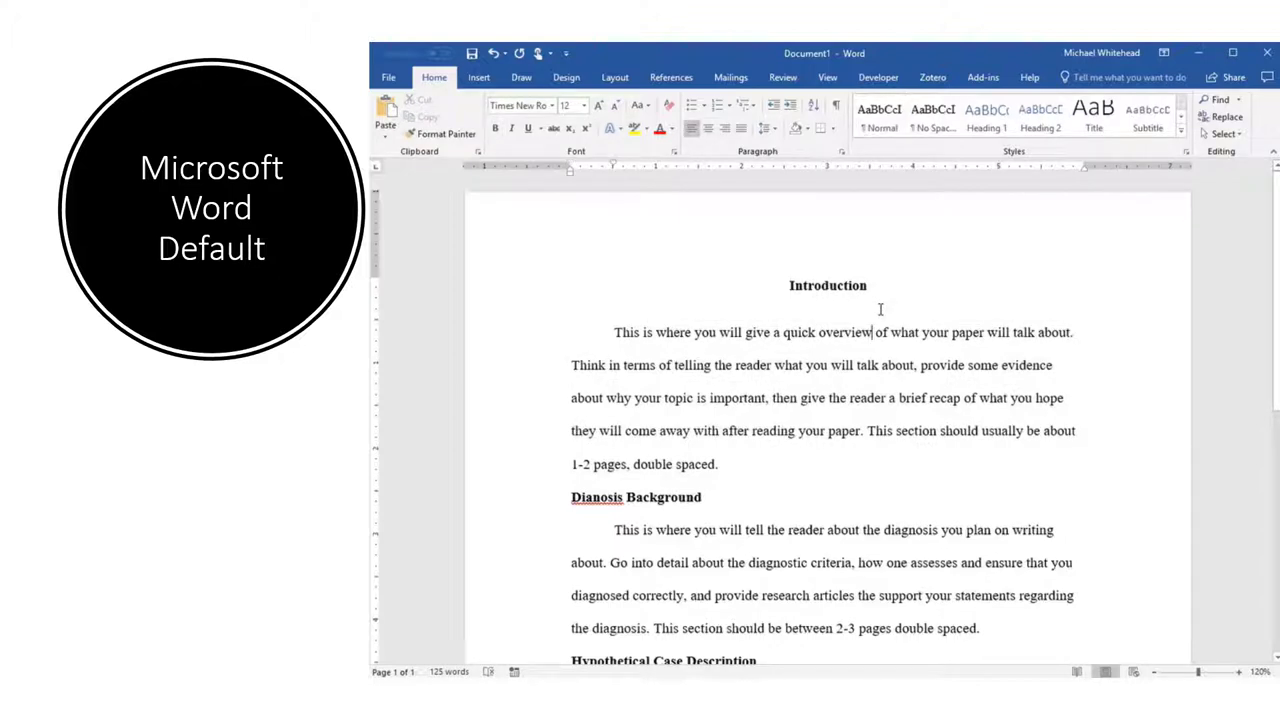
Remove the space after the Introduction heading and its opening paragraphs.
left_click_drag(787, 285, 913, 367)
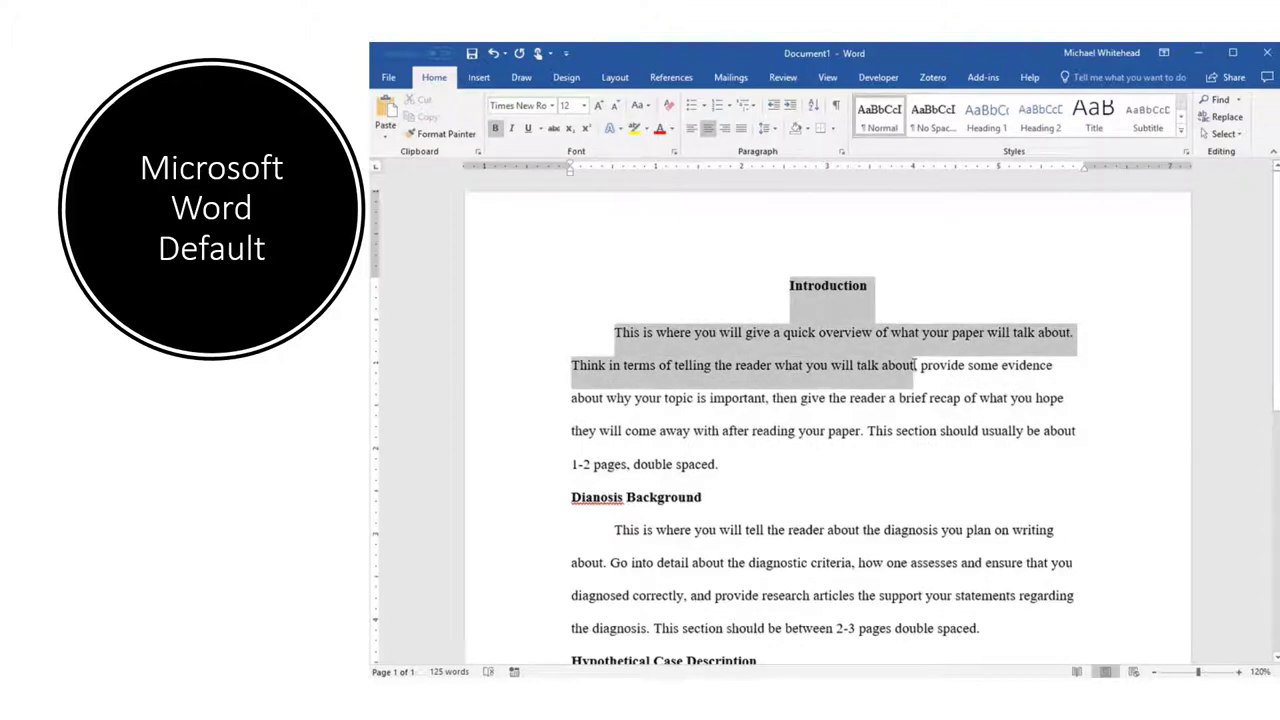
left_click(764, 130)
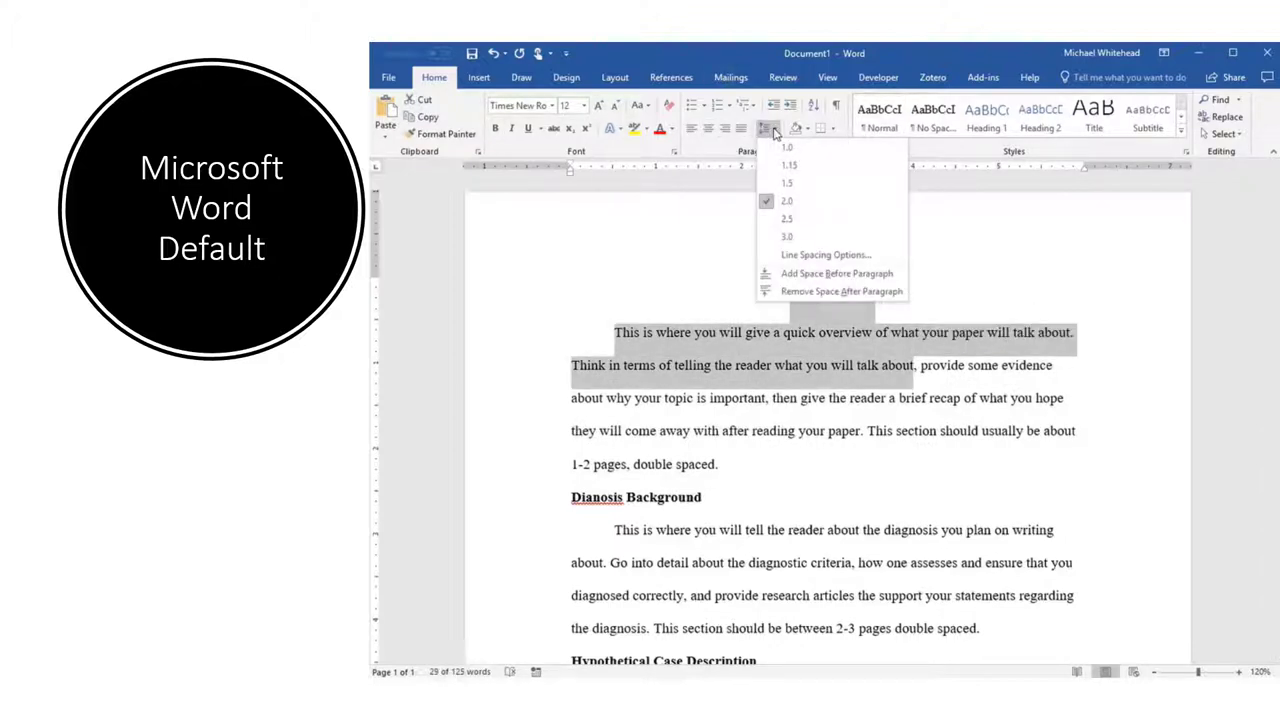
left_click(800, 291)
left_click(770, 366)
scroll(765, 362, "down", 3)
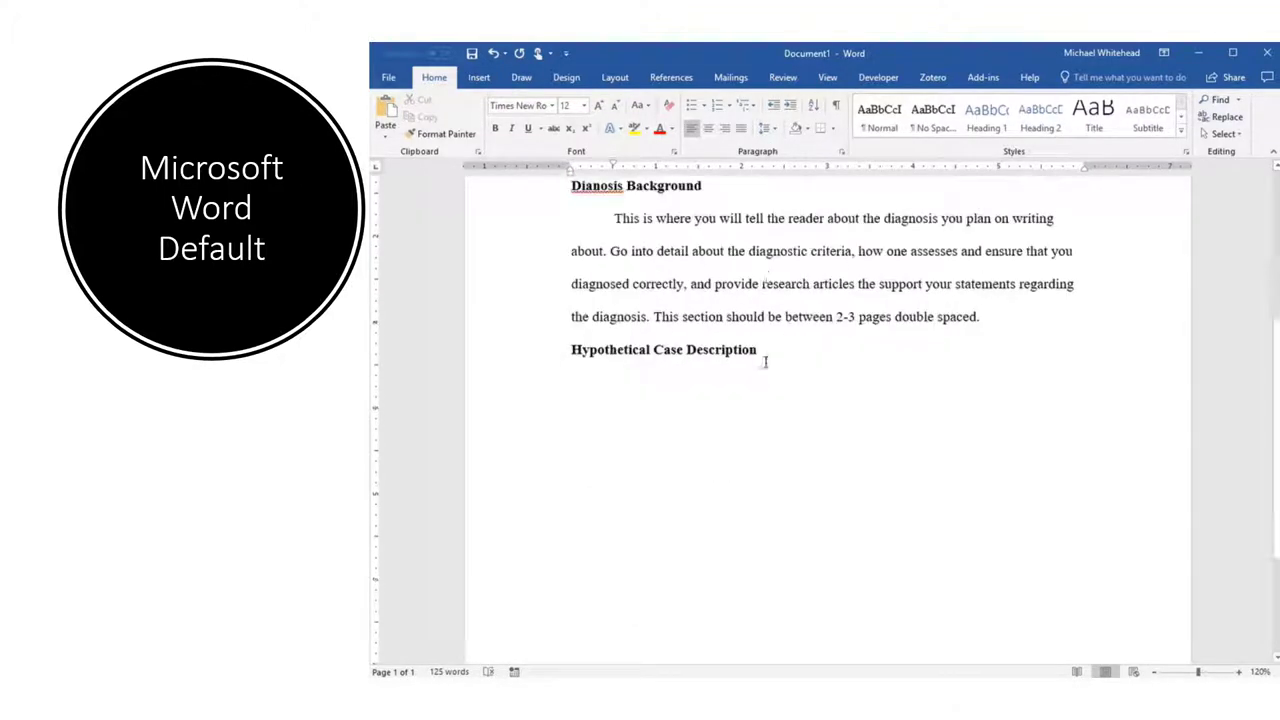
scroll(765, 362, "up", 3)
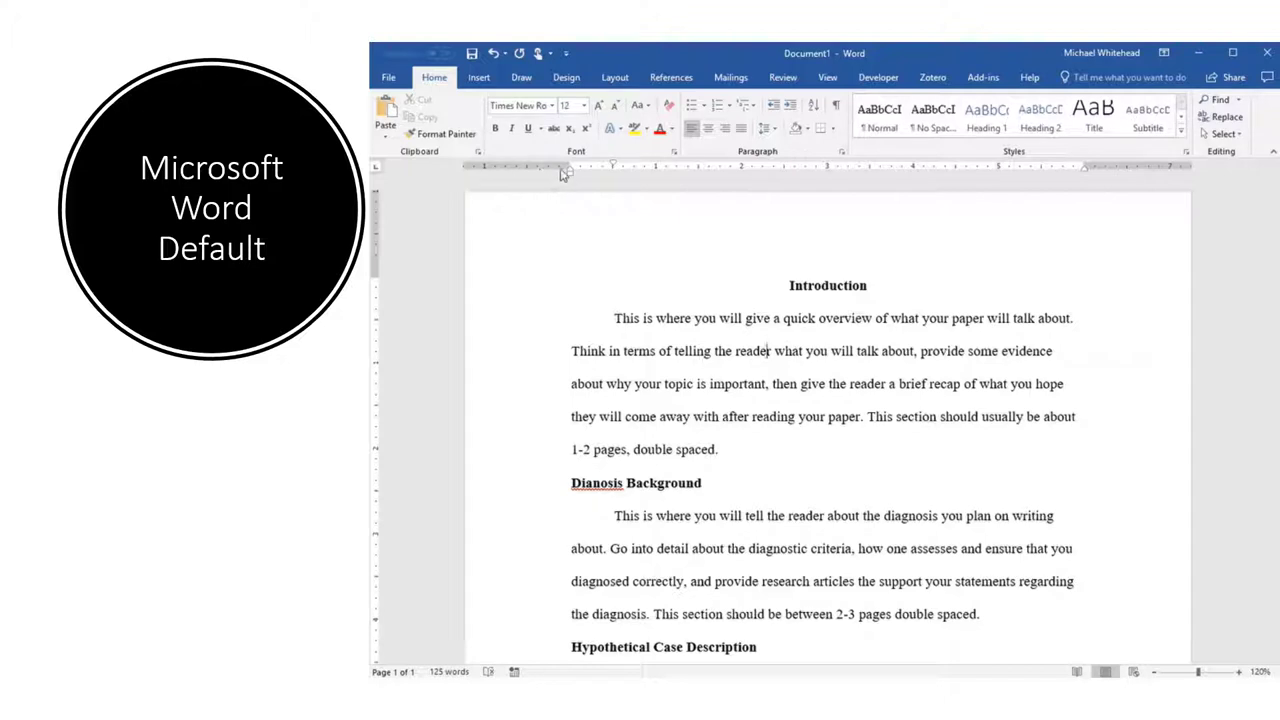
Apply the Normal margin preset, 1 inch on every side, from the Layout tab.
left_click(616, 78)
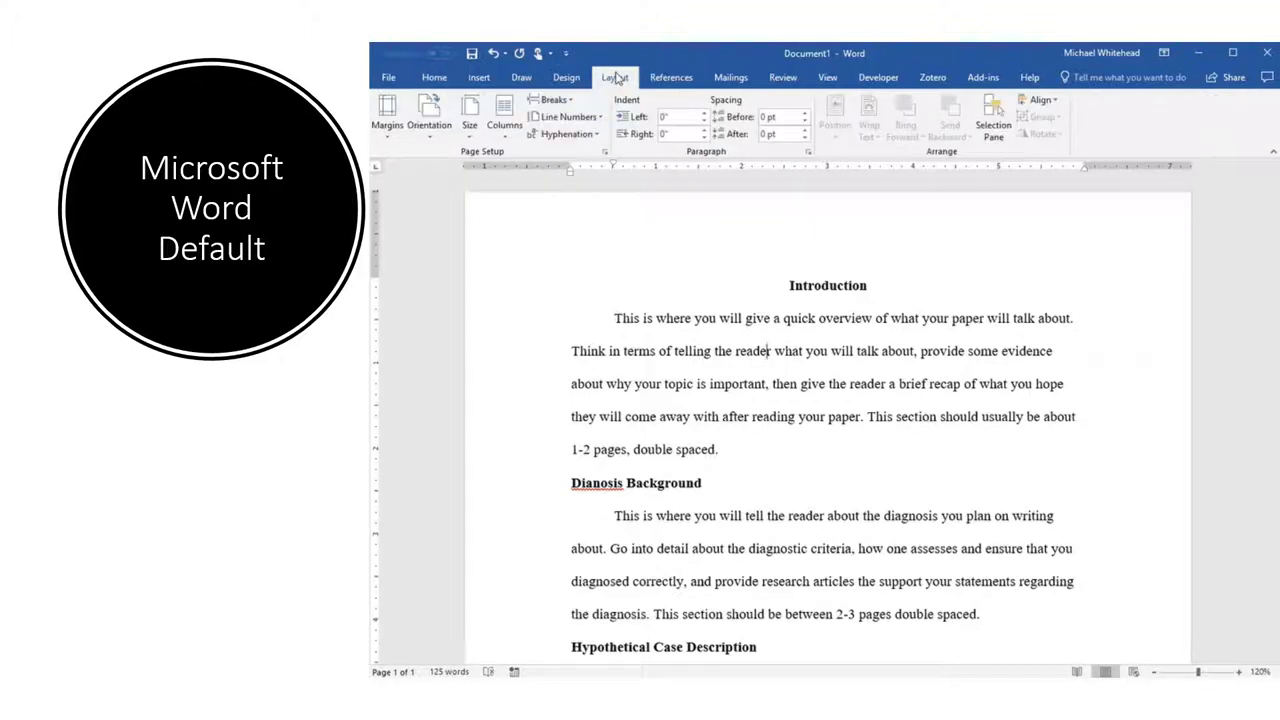
left_click(387, 112)
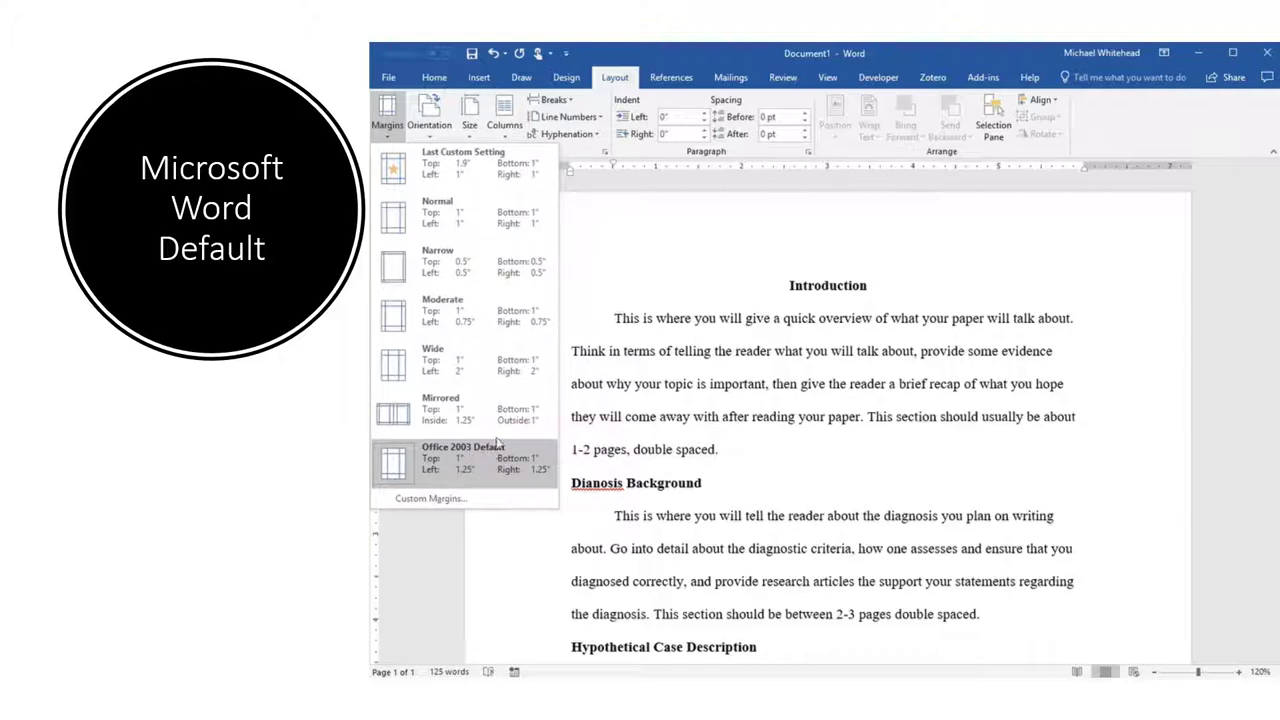
left_click(472, 214)
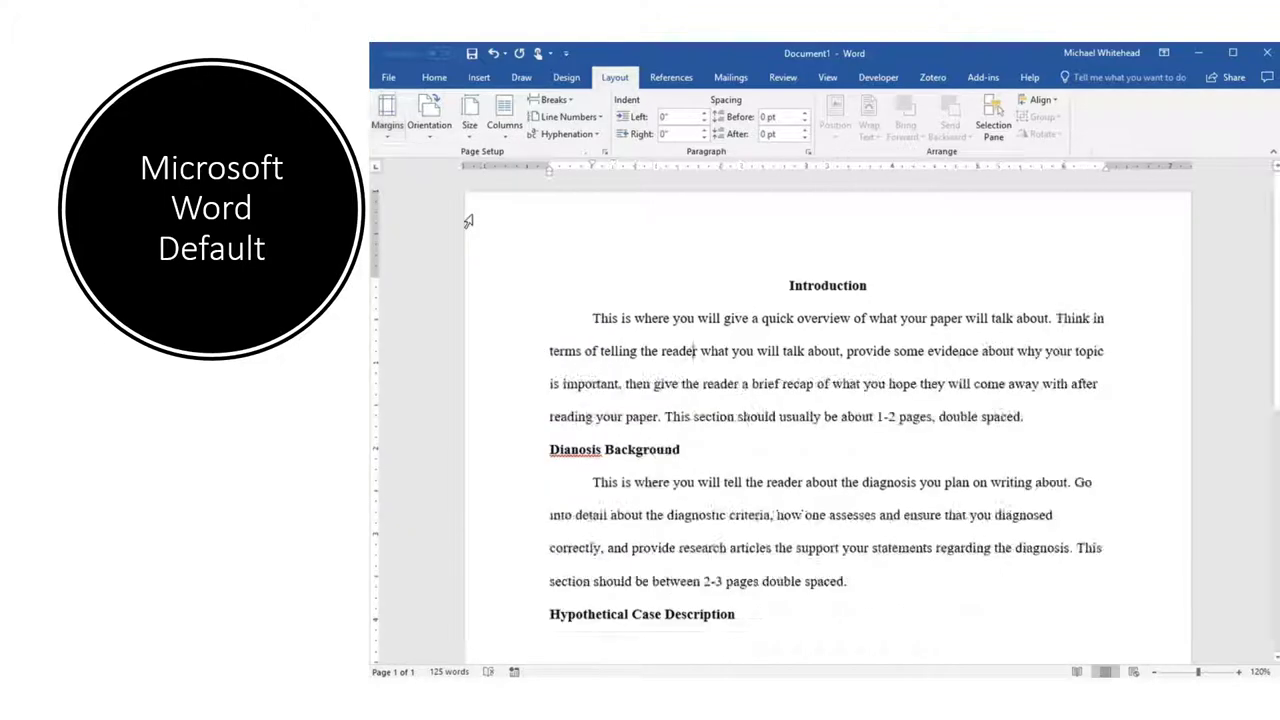
left_click(857, 300)
scroll(900, 380, "down", 3)
scroll(898, 405, "up", 3)
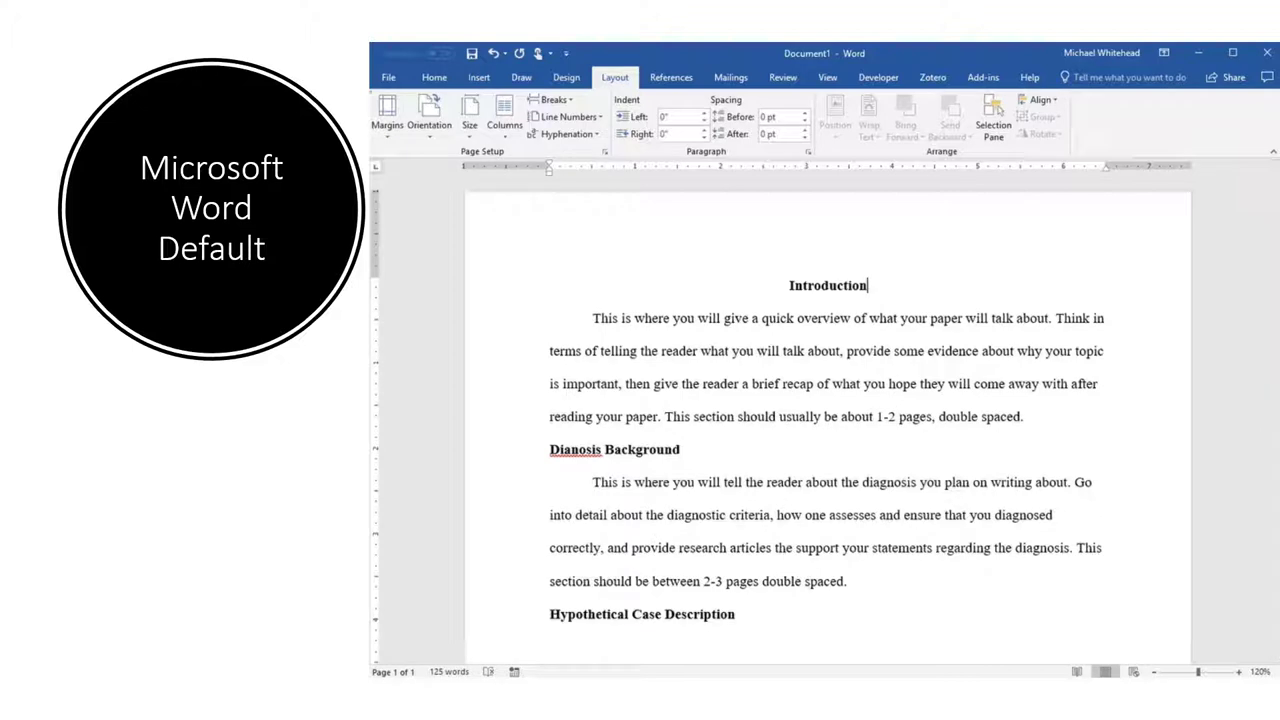
left_click(433, 79)
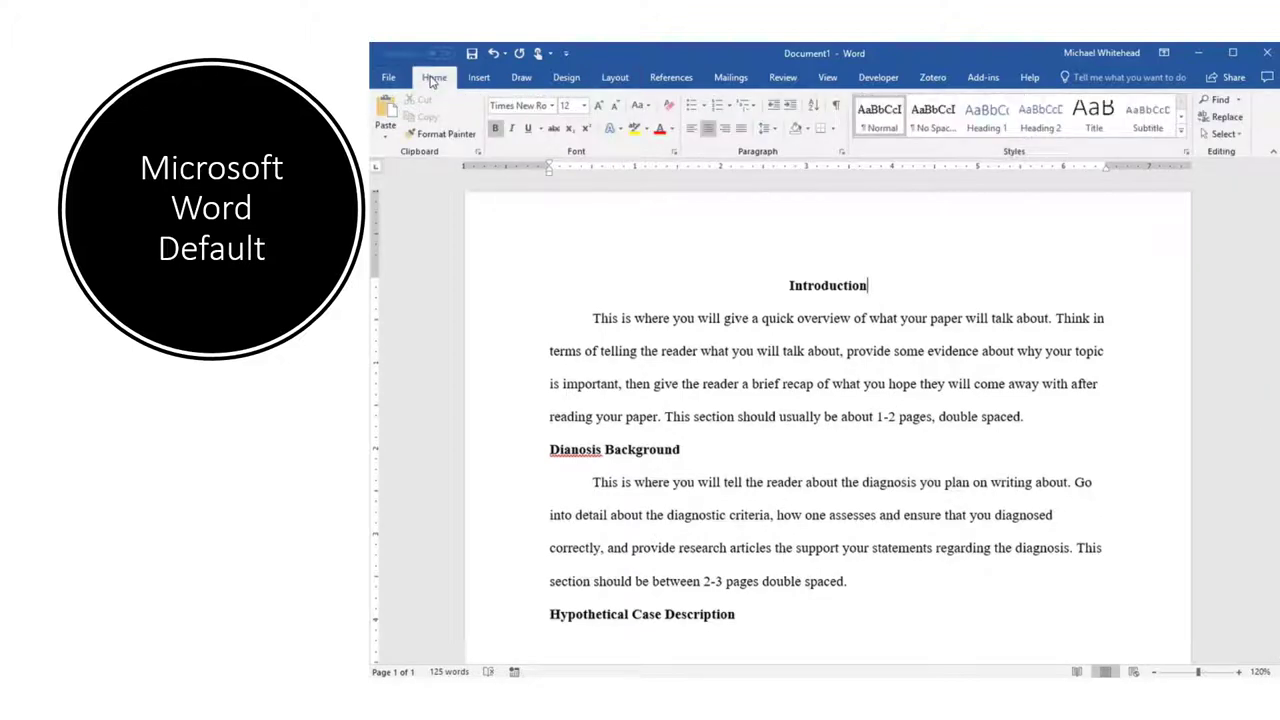